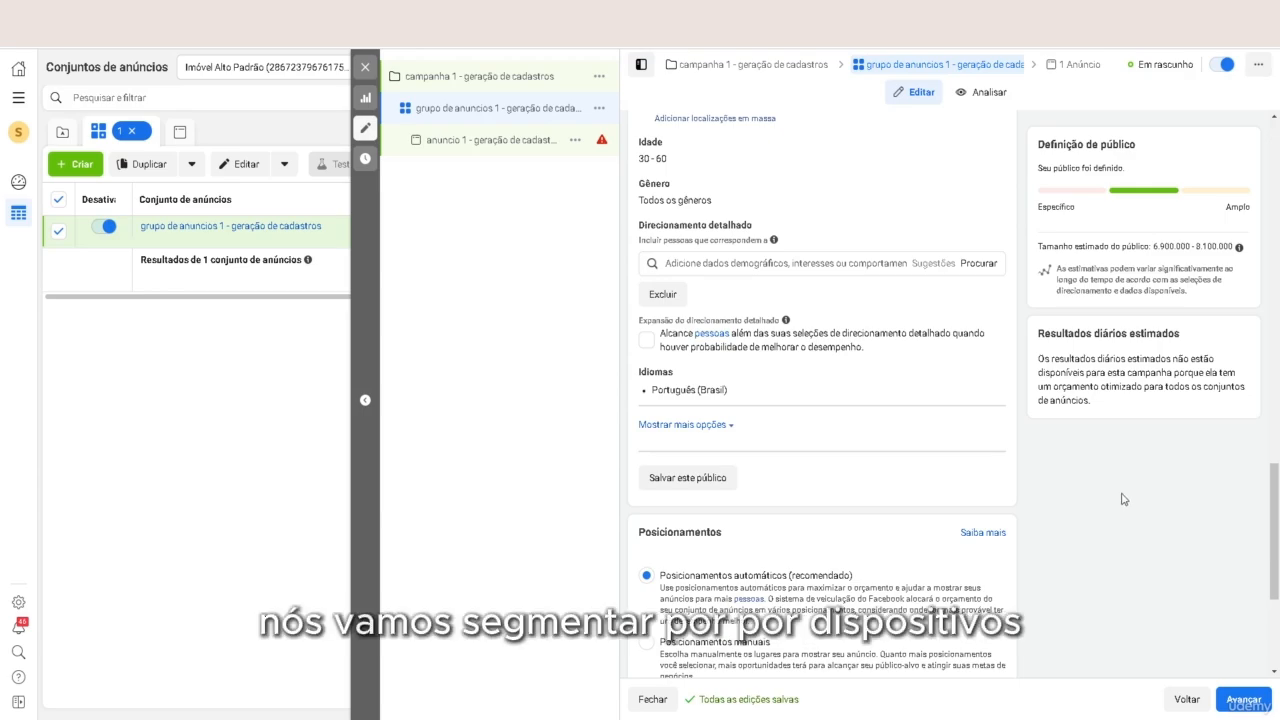
Try to reduce the radius around the São Paulo city location to 5 km
{"action": "scroll", "coordinate": [1120, 493], "scroll_direction": "up", "scroll_amount": 2}
{"action": "scroll", "coordinate": [1120, 493], "scroll_direction": "up", "scroll_amount": 4}
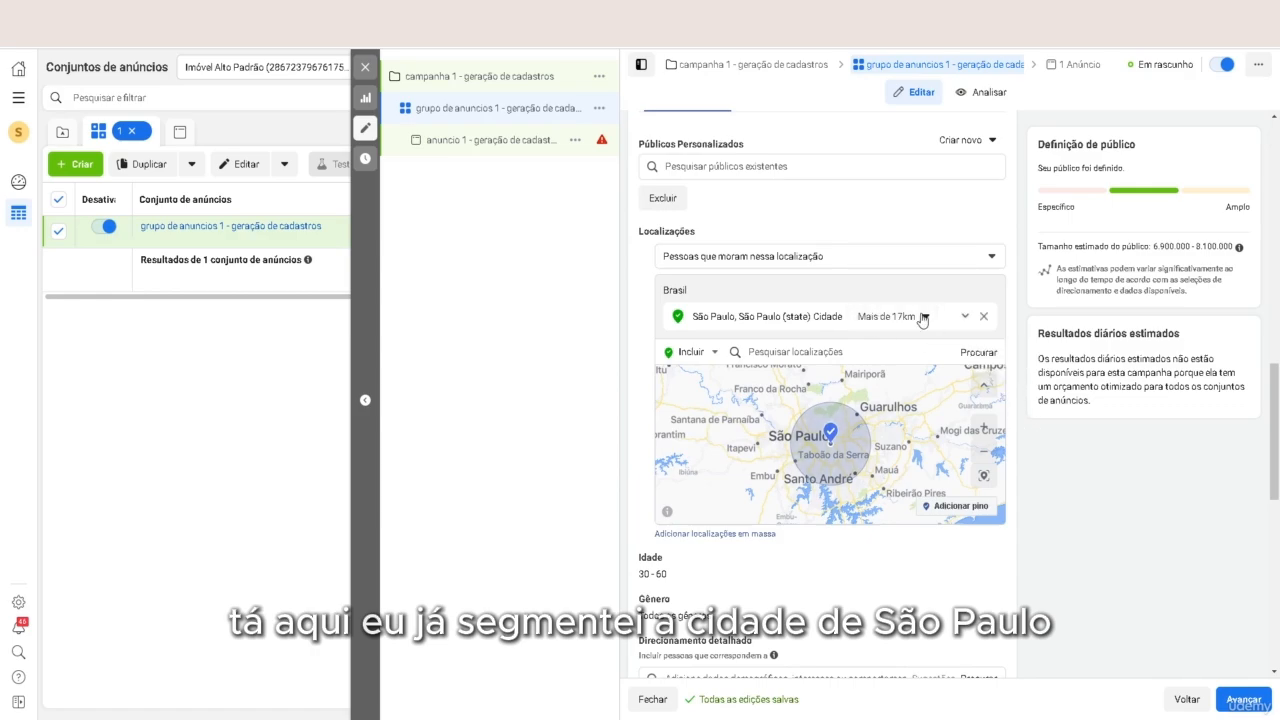
{"action": "scroll", "coordinate": [1117, 374], "scroll_direction": "down", "scroll_amount": 1}
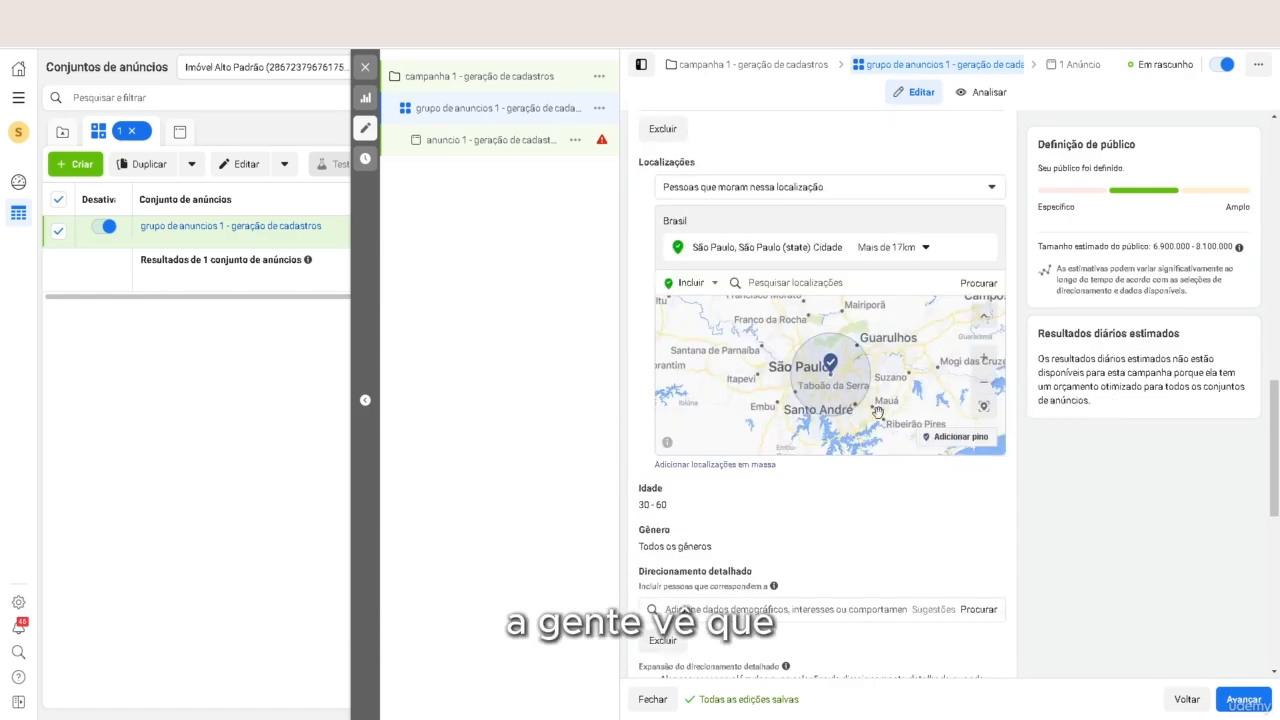
{"action": "scroll", "coordinate": [840, 390], "scroll_direction": "up", "scroll_amount": 3}
{"action": "left_click", "coordinate": [888, 247]}
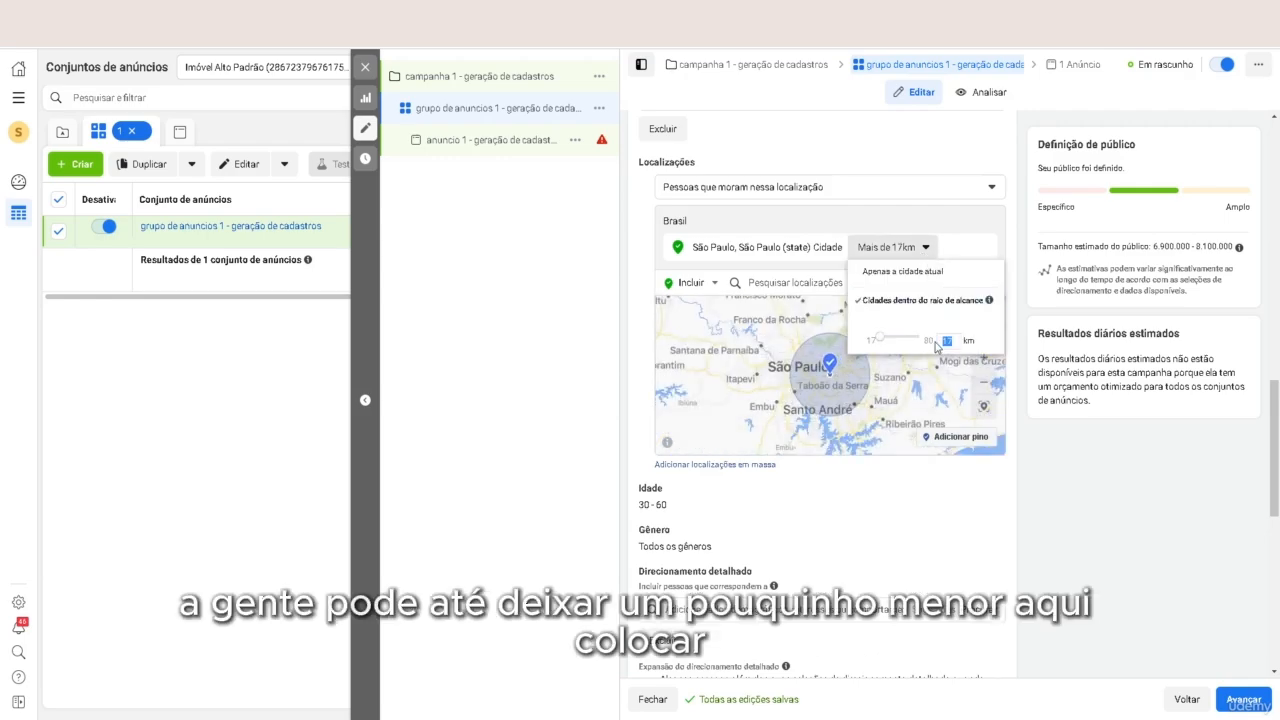
{"action": "type", "text": "5"}
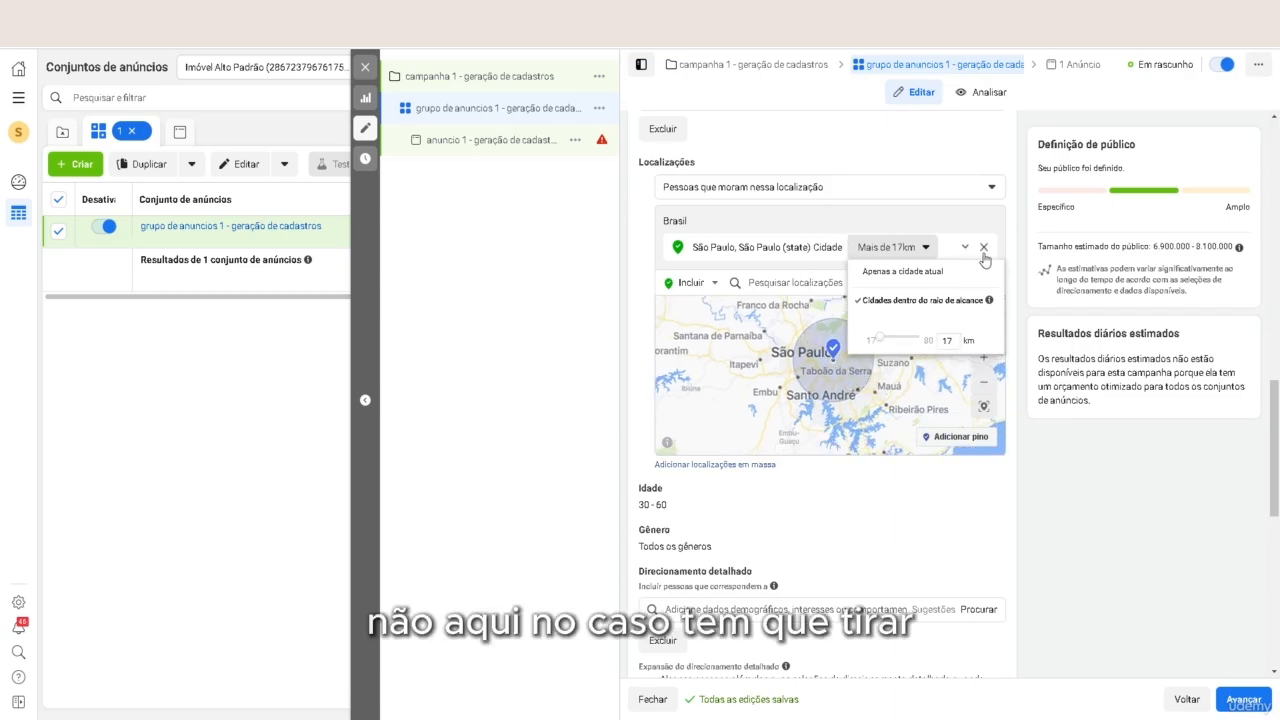
Replace the São Paulo city location with a map pin in central São Paulo and set its radius to 5 km
{"action": "left_click", "coordinate": [984, 248]}
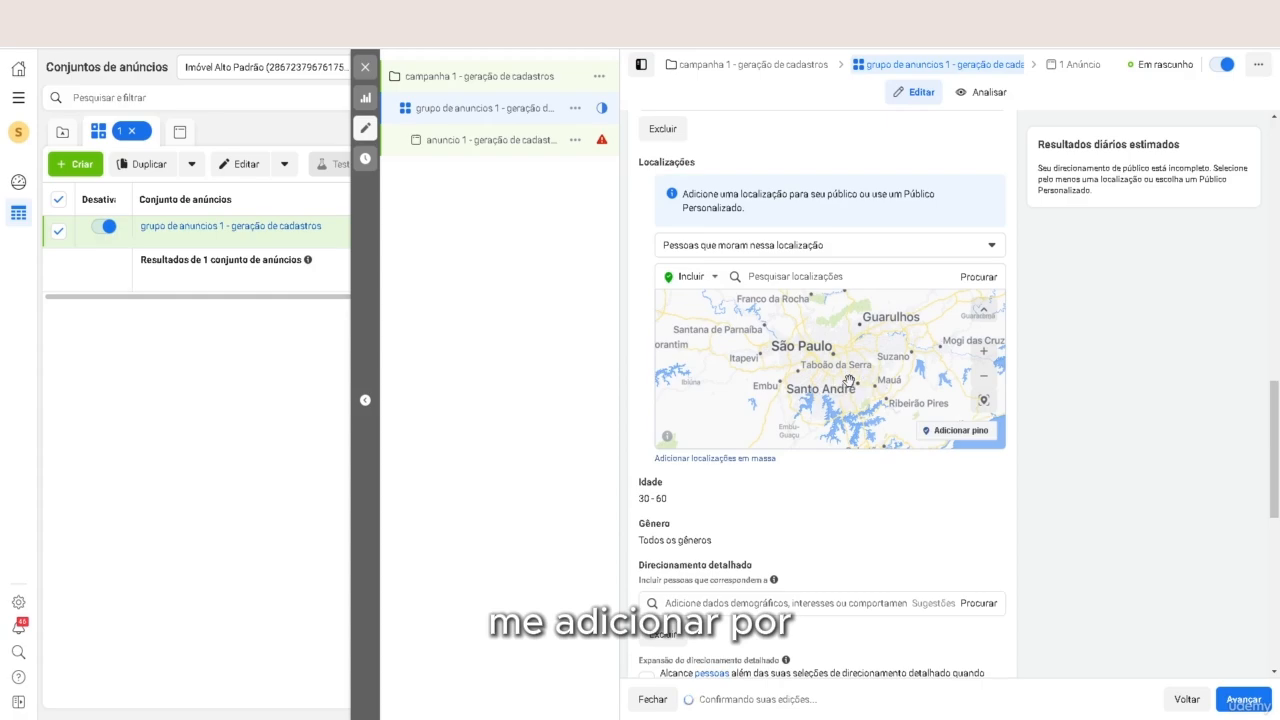
{"action": "scroll", "coordinate": [848, 381], "scroll_direction": "up", "scroll_amount": 5}
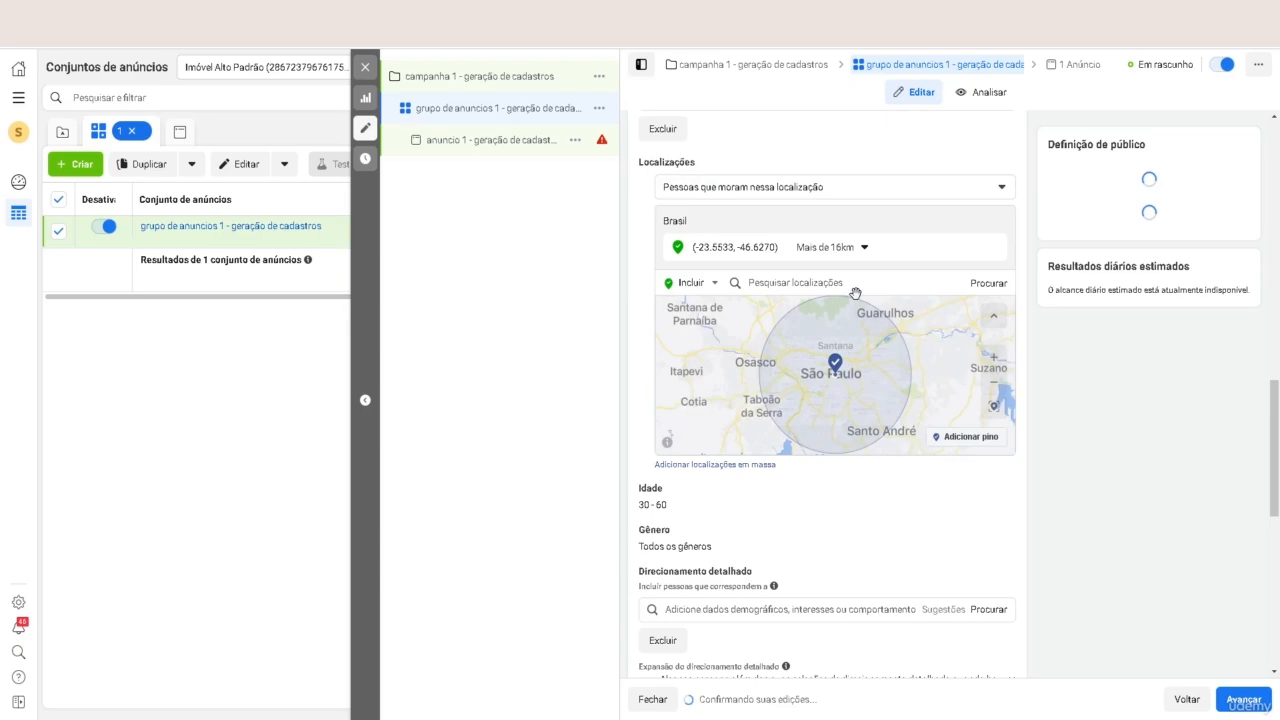
{"action": "left_click", "coordinate": [852, 248]}
{"action": "left_click_drag", "start_coordinate": [877, 293], "coordinate": [858, 292]}
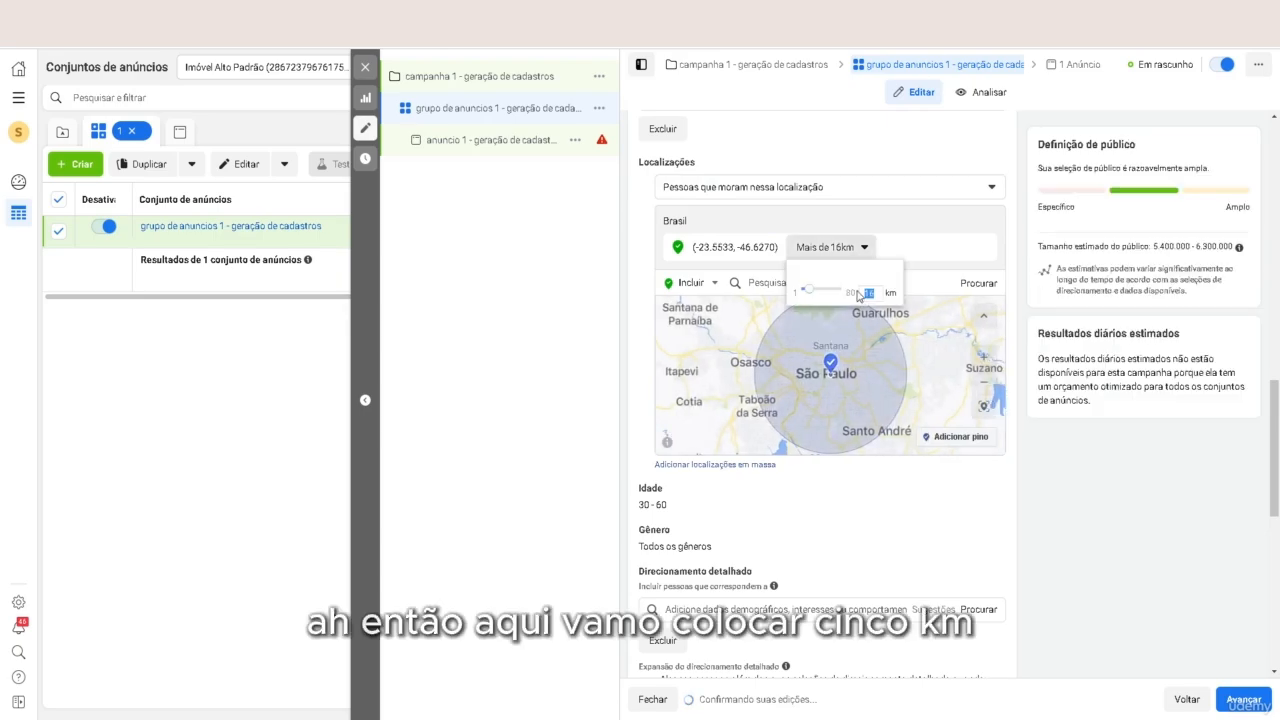
{"action": "type", "text": "5"}
{"action": "key", "text": "Return"}
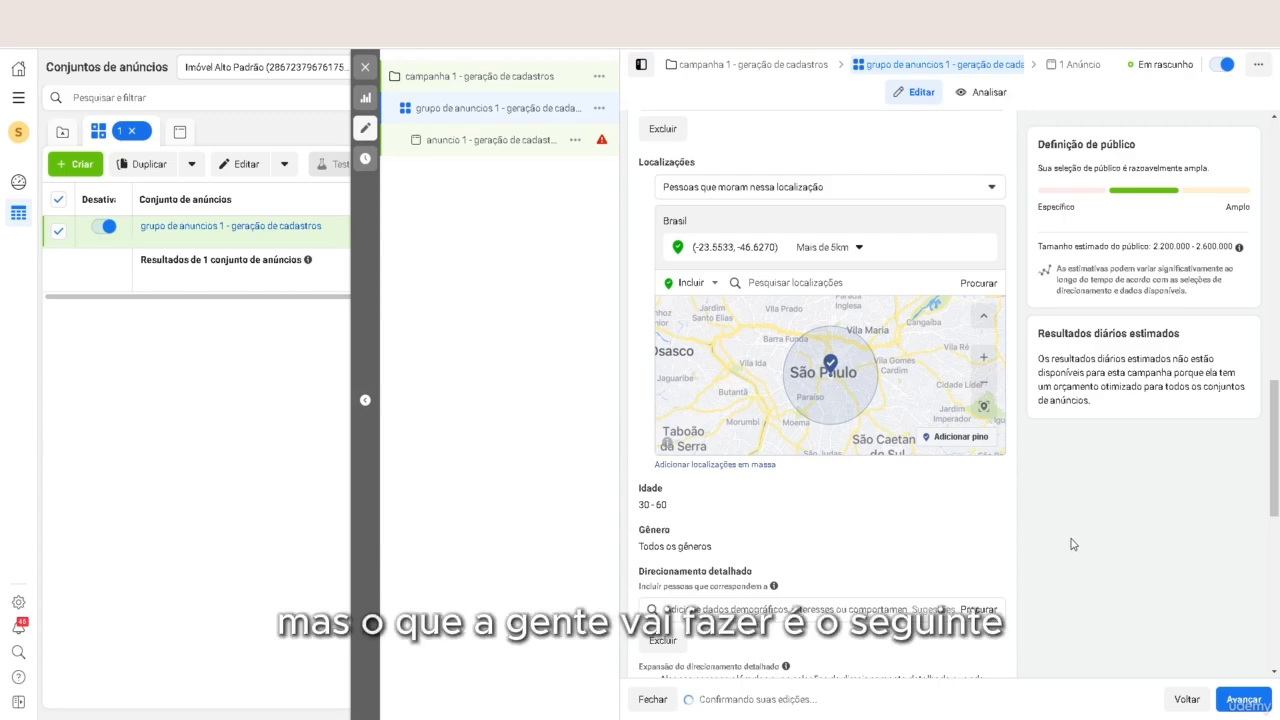
Set the minimum age of the ad set's audience to 40
{"action": "scroll", "coordinate": [1021, 539], "scroll_direction": "down", "scroll_amount": 2}
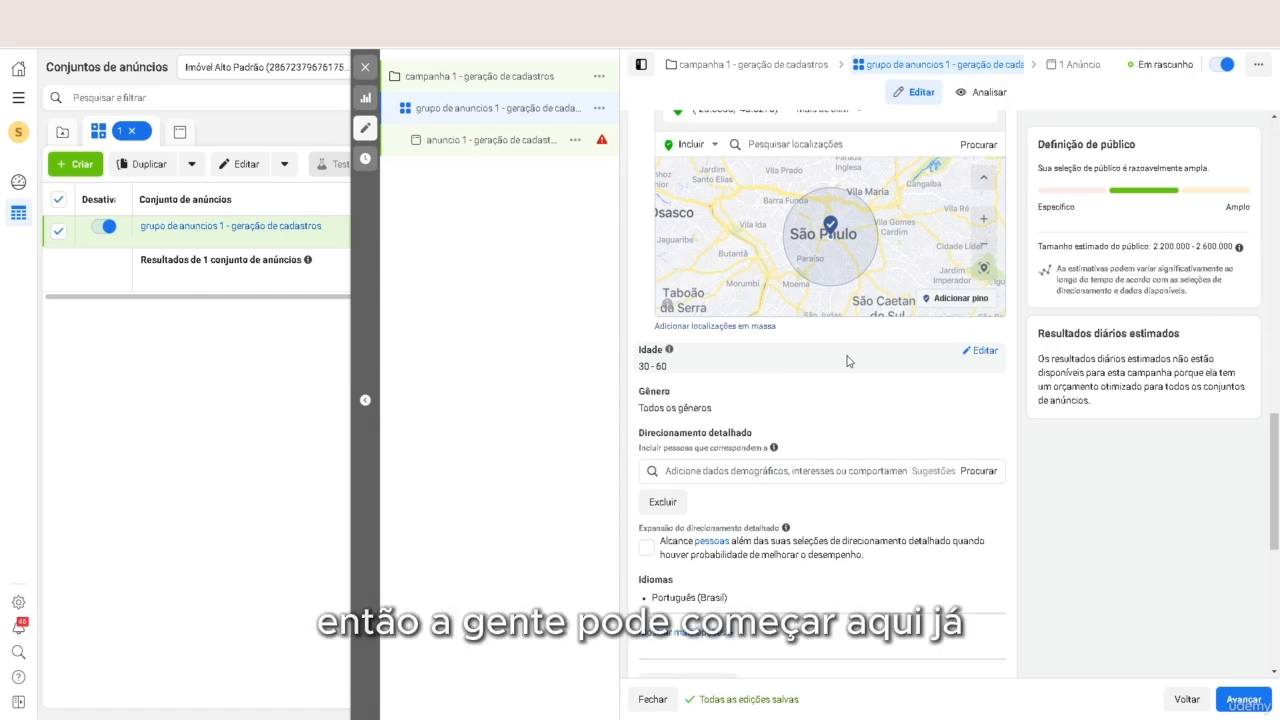
{"action": "left_click", "coordinate": [980, 351]}
{"action": "left_click", "coordinate": [679, 378]}
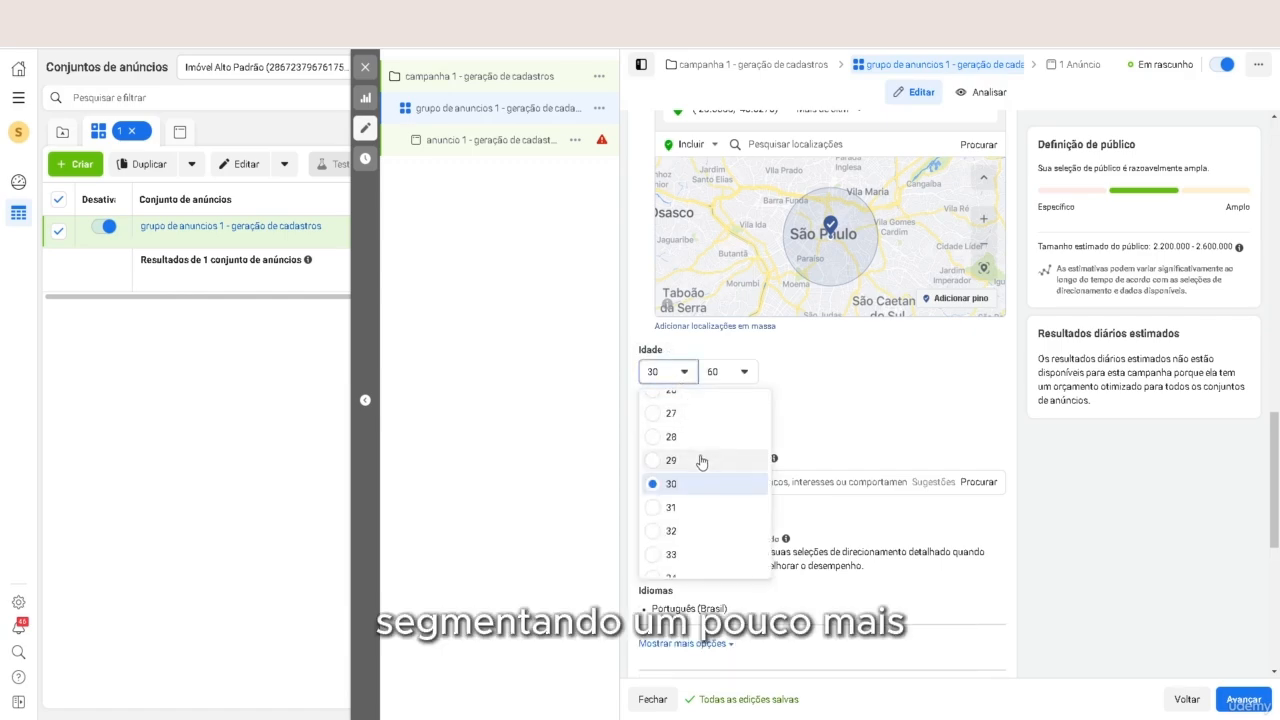
{"action": "scroll", "coordinate": [680, 470], "scroll_direction": "down", "scroll_amount": 3}
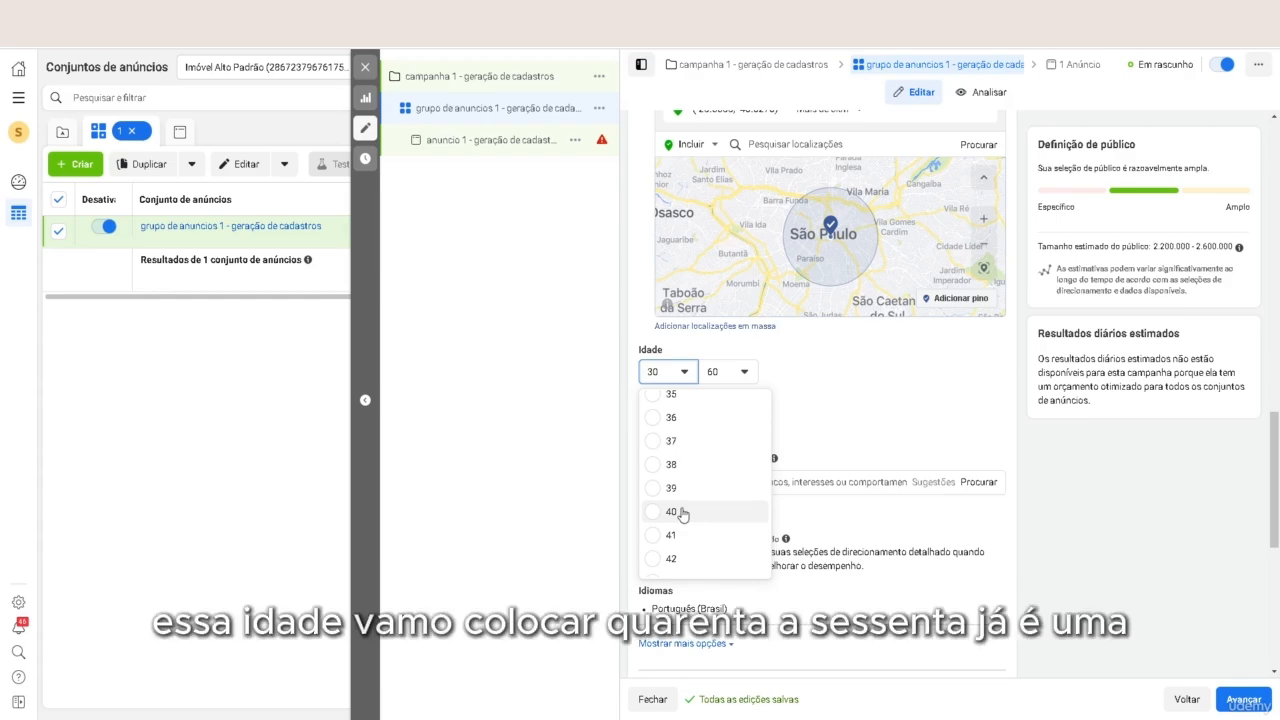
{"action": "left_click", "coordinate": [672, 512]}
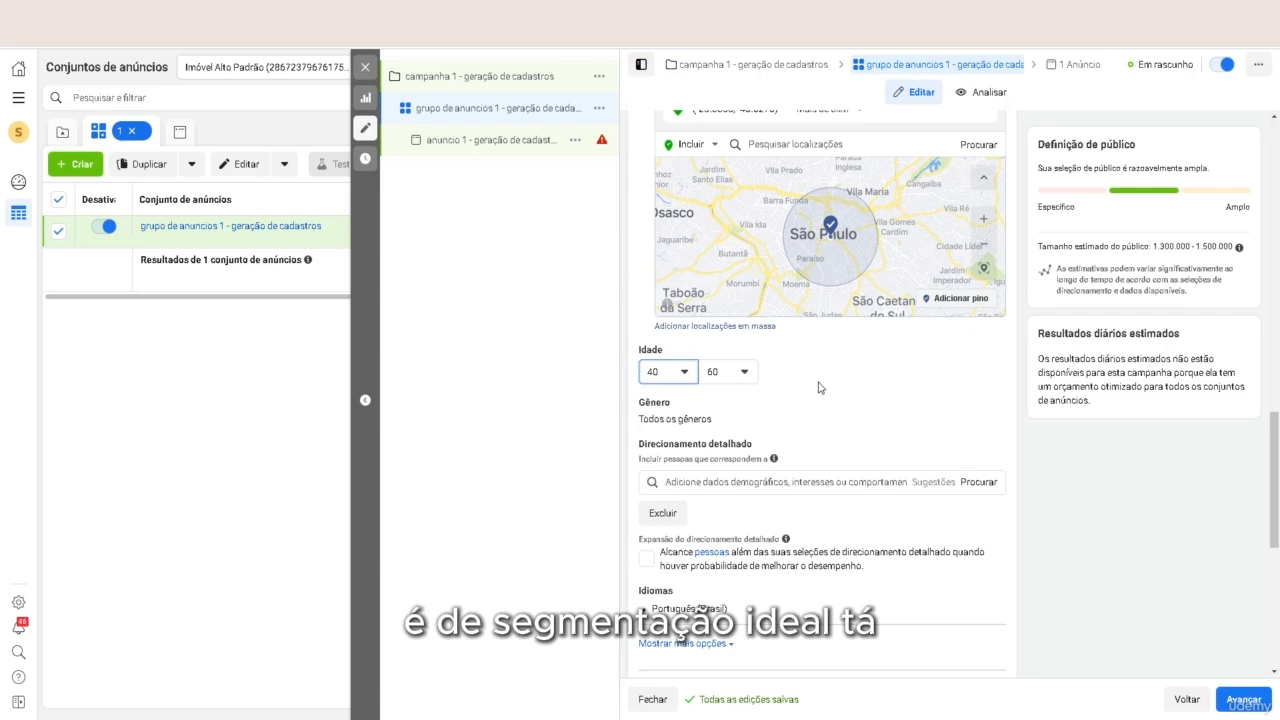
Search detailed targeting for "ios" and include the behaviour "Acesso ao Facebook (móvel): dispositivos Apple (iOS)"
{"action": "scroll", "coordinate": [818, 387], "scroll_direction": "down", "scroll_amount": 1}
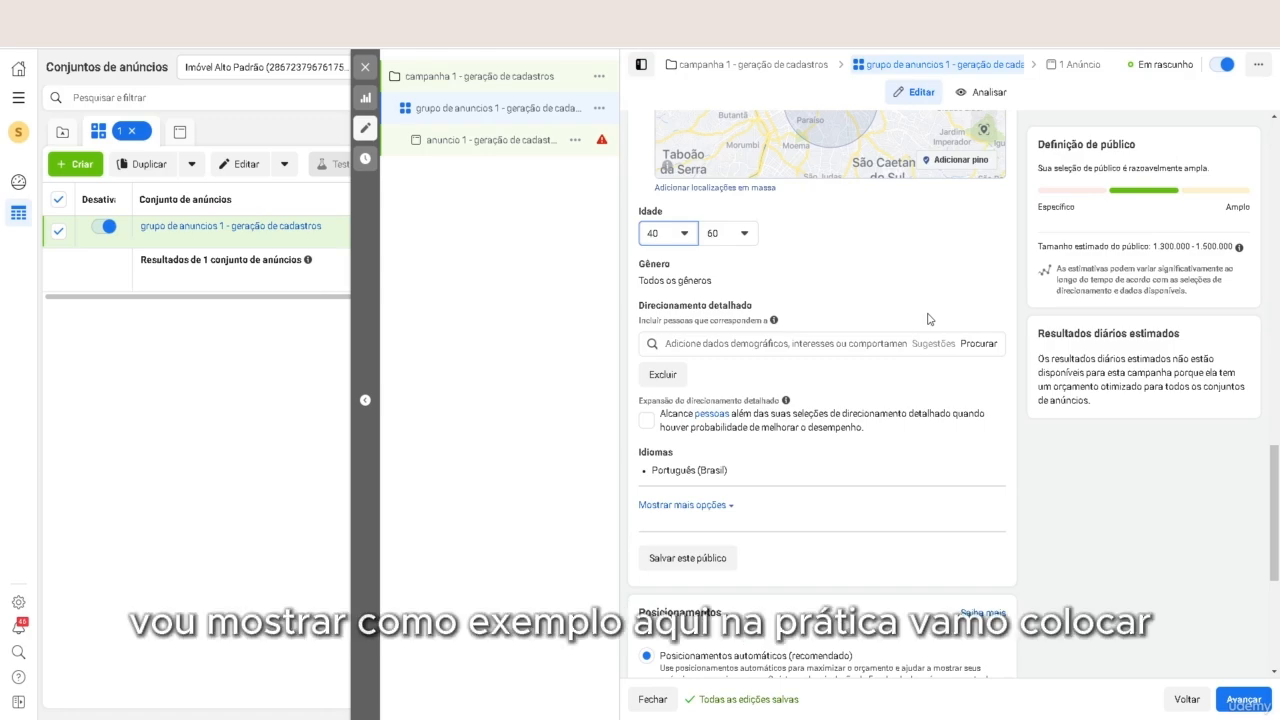
{"action": "left_click", "coordinate": [792, 342]}
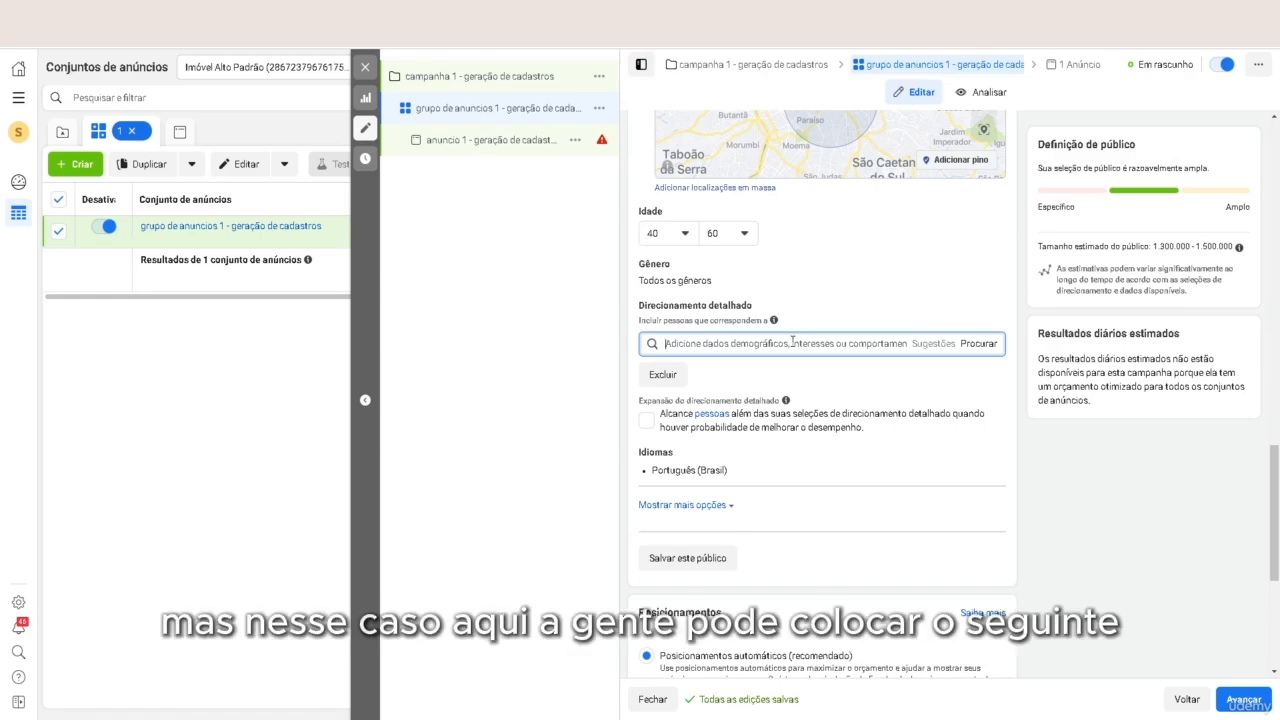
{"action": "type", "text": "ios"}
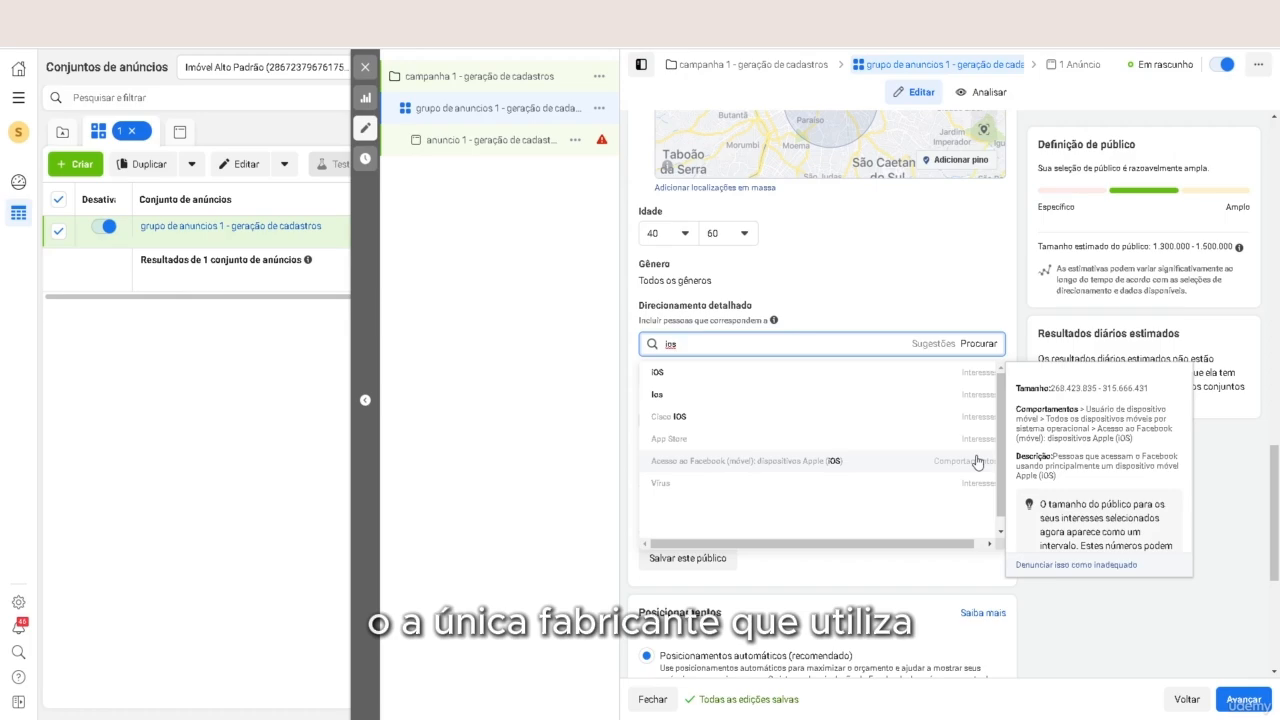
{"action": "left_click", "coordinate": [925, 467]}
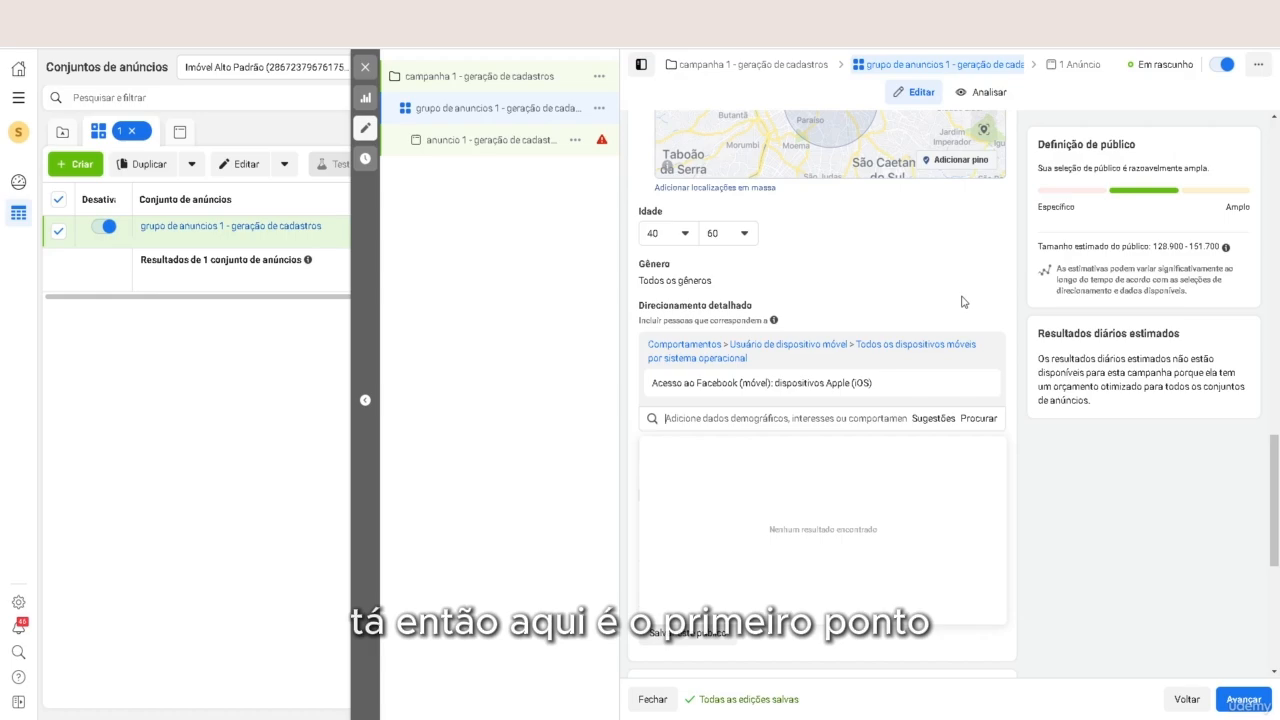
{"action": "left_click", "coordinate": [964, 302]}
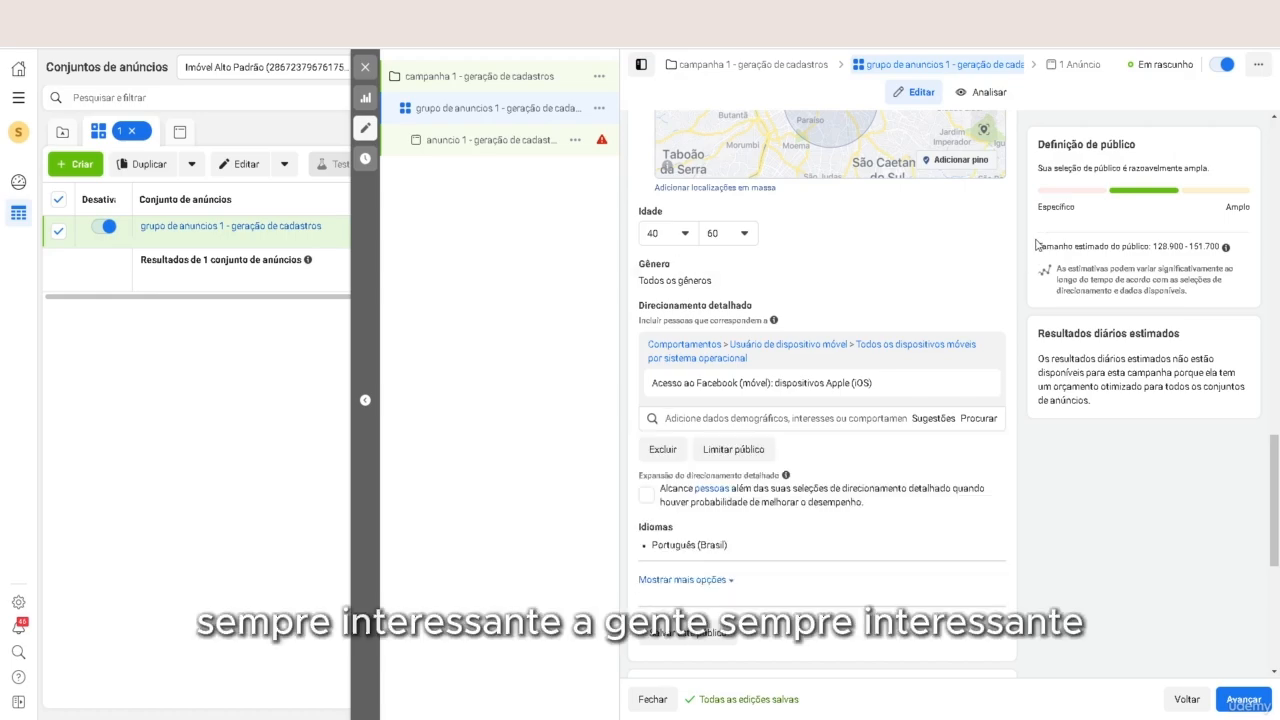
{"action": "left_click_drag", "start_coordinate": [1037, 246], "coordinate": [1222, 253]}
{"action": "left_click", "coordinate": [1239, 263]}
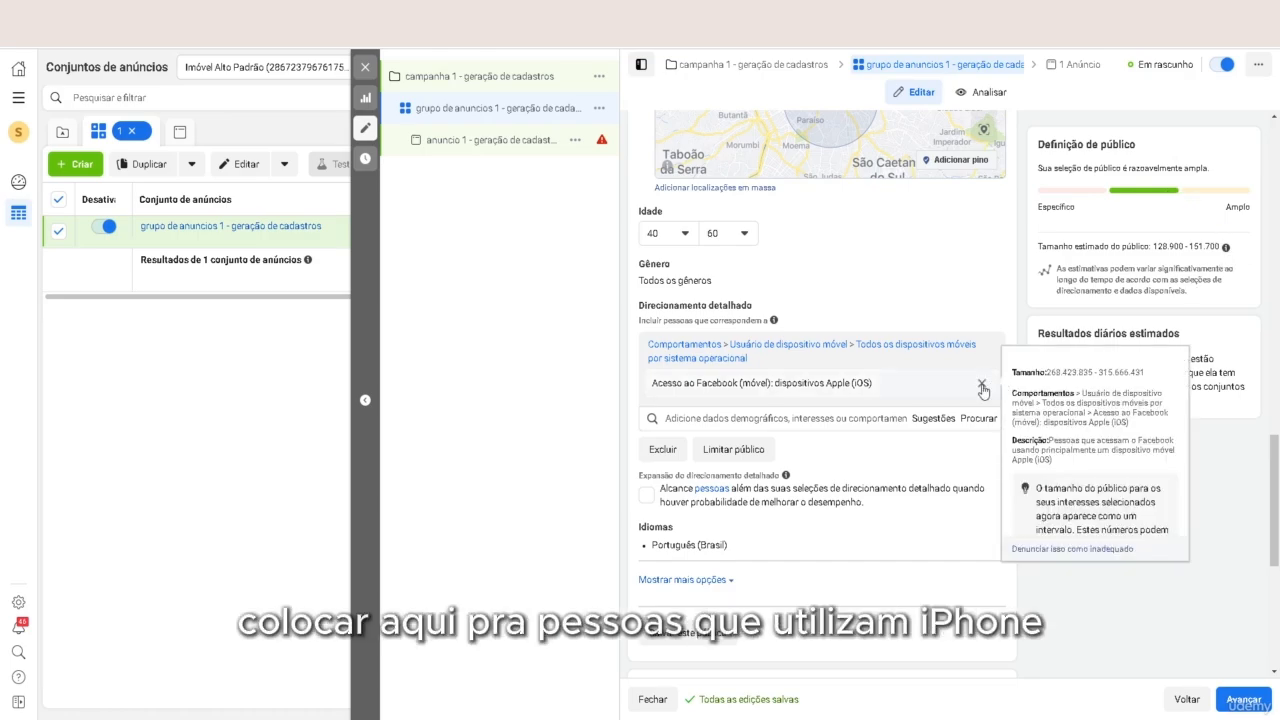
Remove the Apple (iOS) devices behaviour from detailed targeting and include "Possui: iPhone 7" instead, searching for "iphone"
{"action": "left_click", "coordinate": [981, 383]}
{"action": "left_click", "coordinate": [750, 343]}
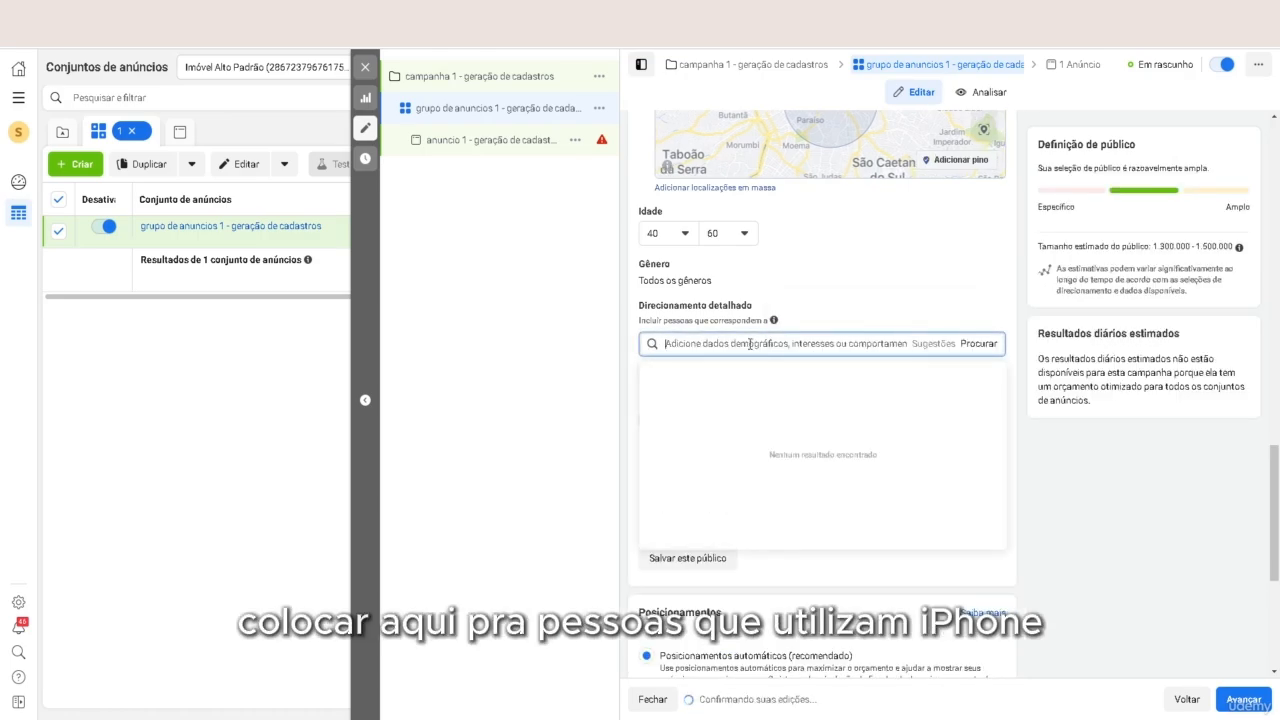
{"action": "type", "text": "iphone"}
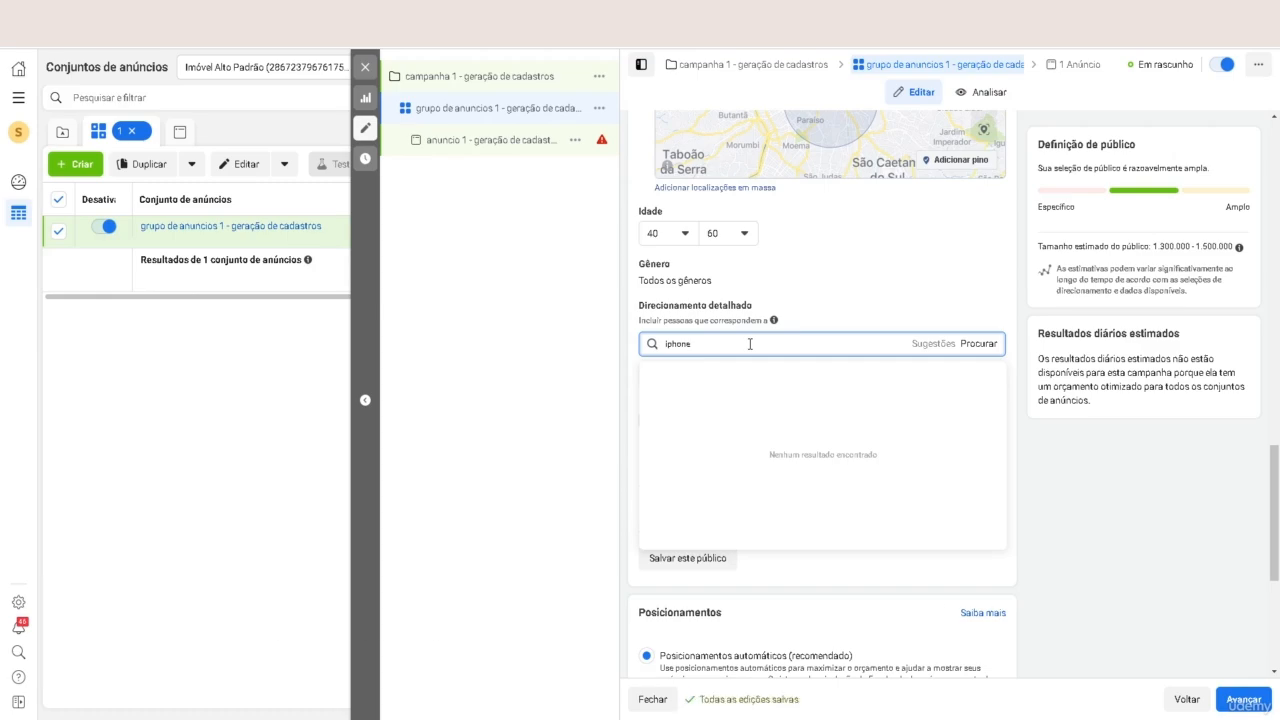
{"action": "scroll", "coordinate": [770, 385], "scroll_direction": "down", "scroll_amount": 5}
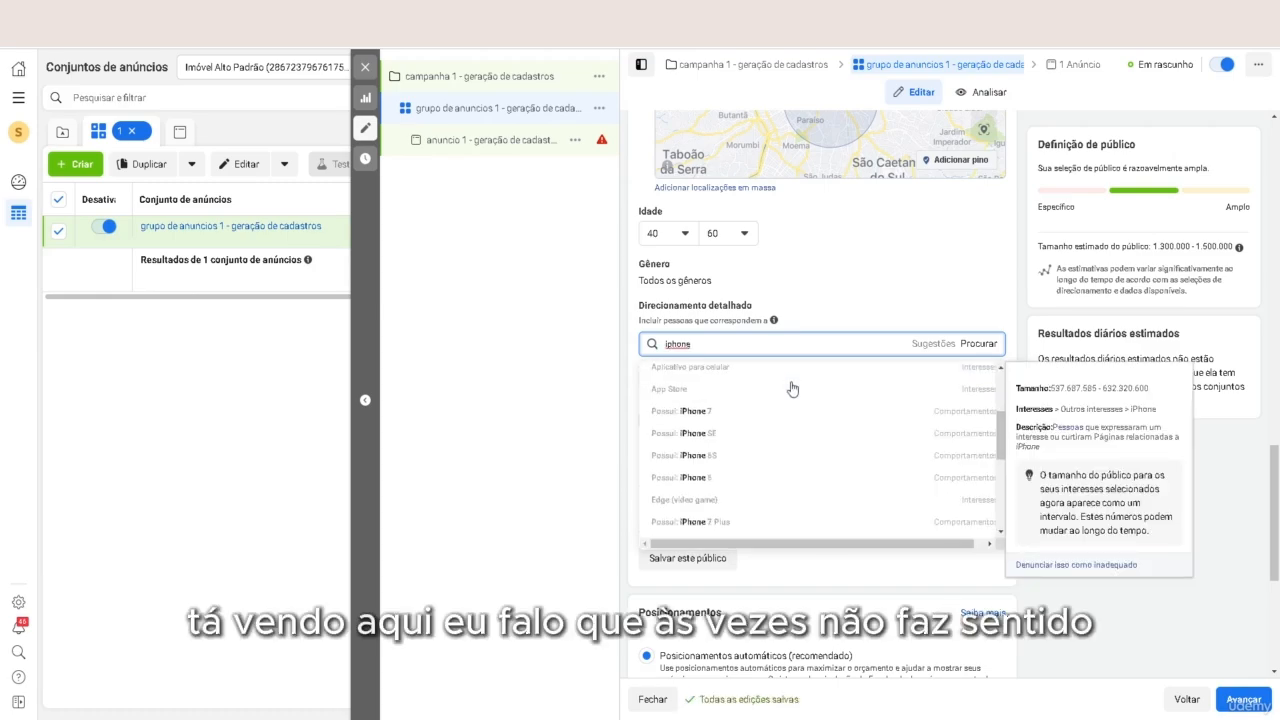
{"action": "scroll", "coordinate": [795, 390], "scroll_direction": "up", "scroll_amount": 3}
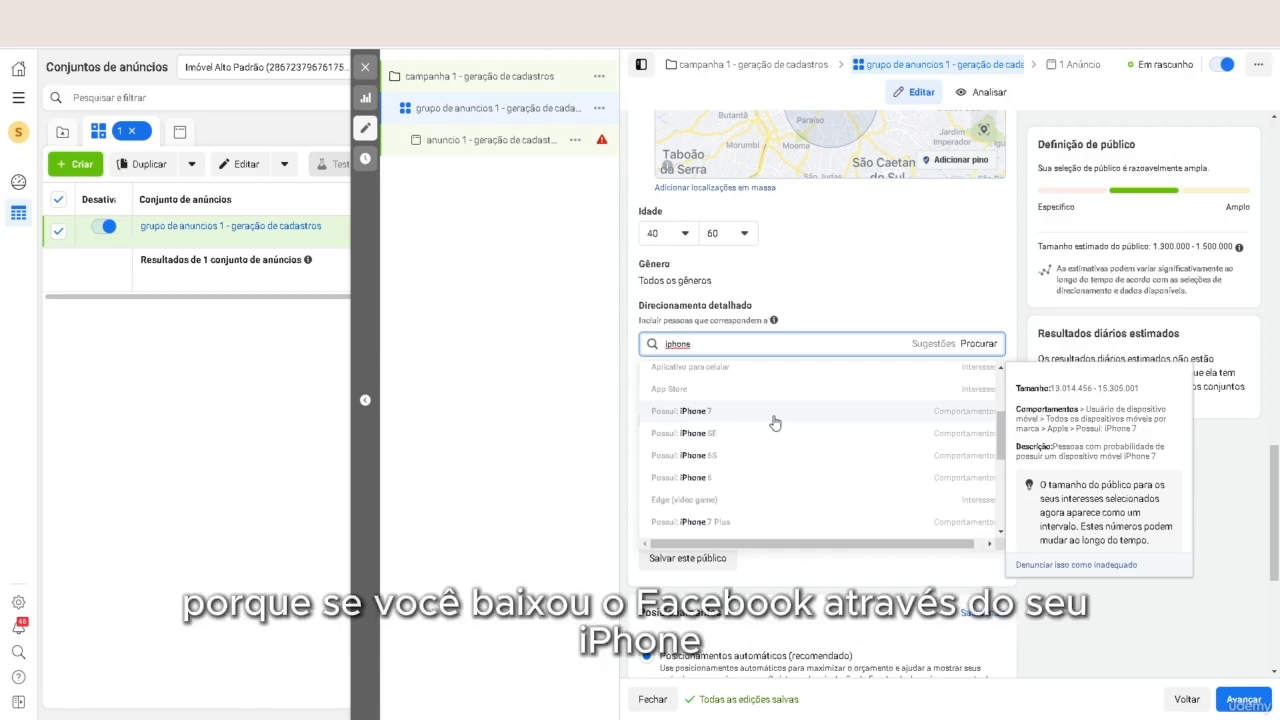
{"action": "left_click", "coordinate": [773, 422]}
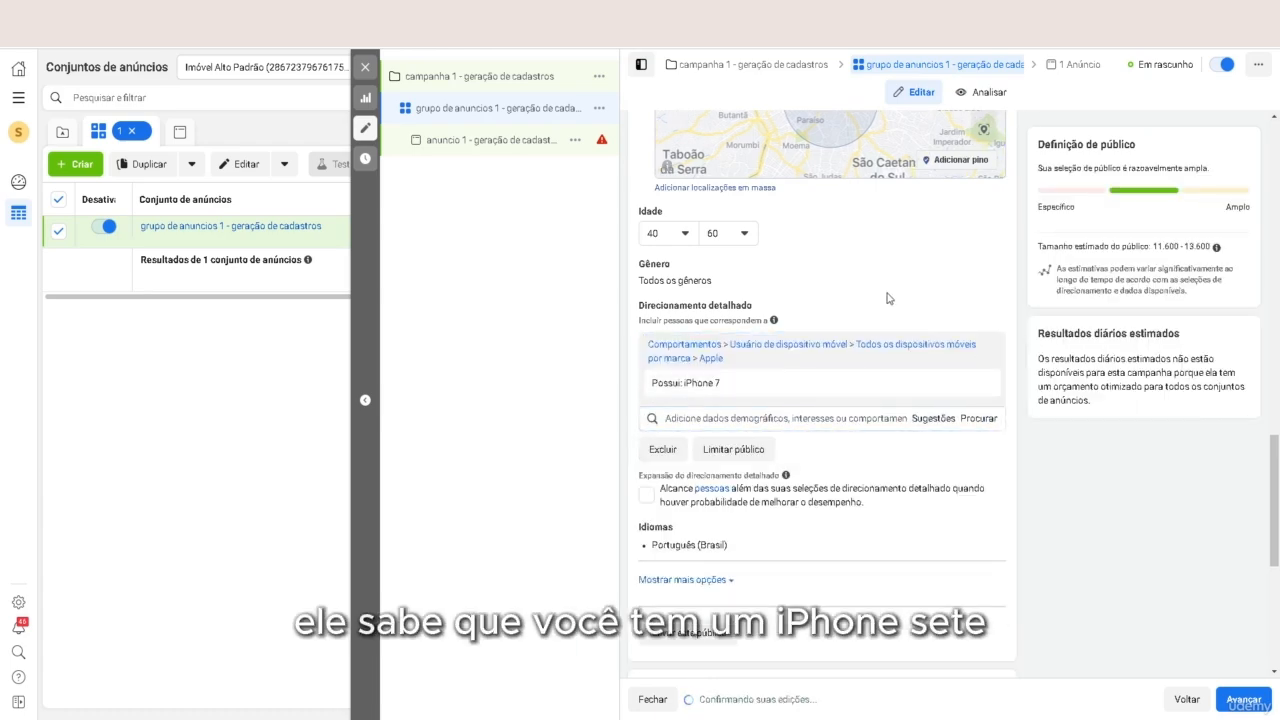
Search detailed targeting for "iphone" again and add the behaviour "Acesso ao Facebook (móvel): iPhone XR"
{"action": "mouse_move", "coordinate": [863, 350]}
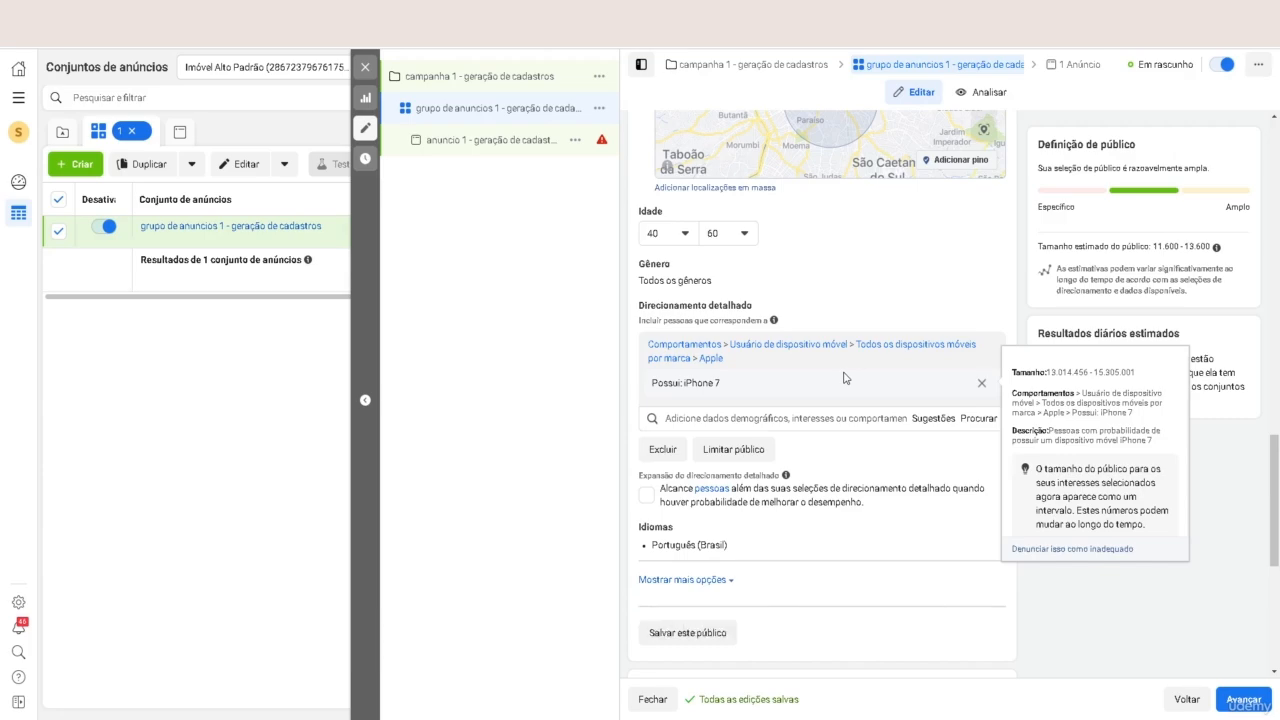
{"action": "left_click", "coordinate": [826, 417]}
{"action": "type", "text": "iphone"}
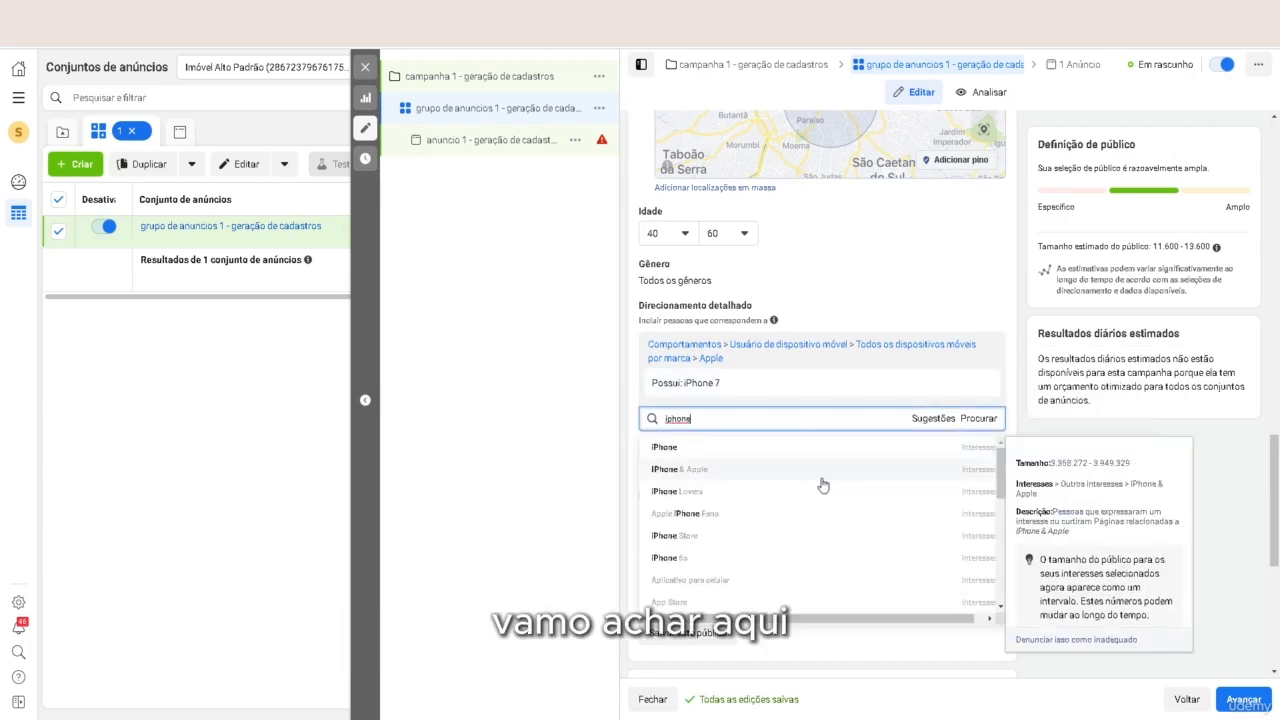
{"action": "scroll", "coordinate": [823, 490], "scroll_direction": "down", "scroll_amount": 3}
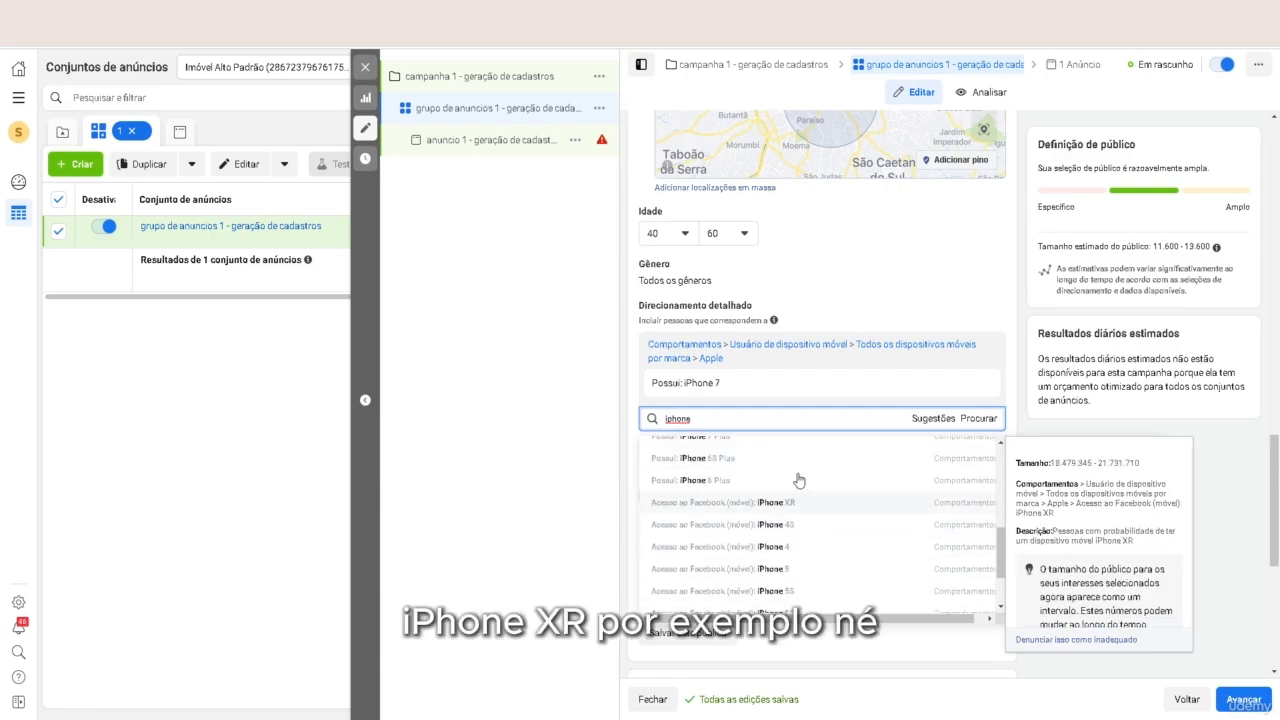
{"action": "left_click", "coordinate": [806, 503]}
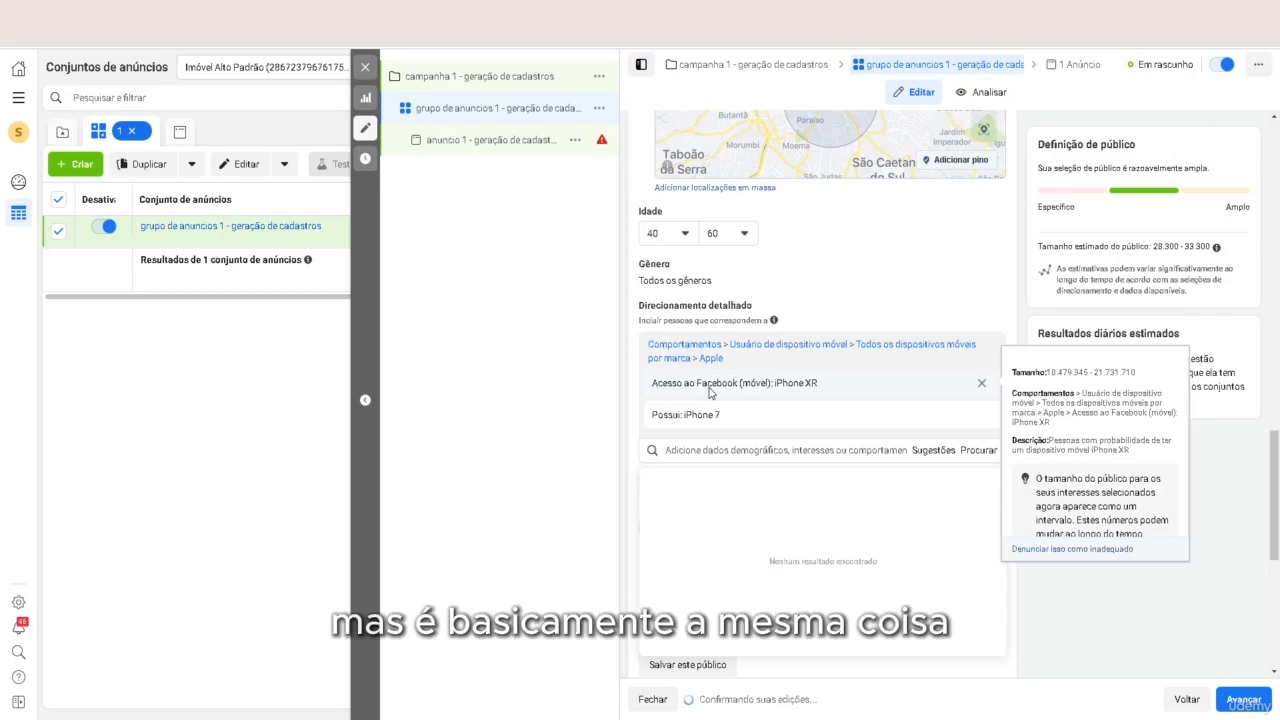
From the targeting suggestions, add the Facebook access behaviours for iPhone 8 Plus, iPhone XS and iPhone XS Max, plus "Possui: iPhone 7 Plus"
{"action": "mouse_move", "coordinate": [769, 397]}
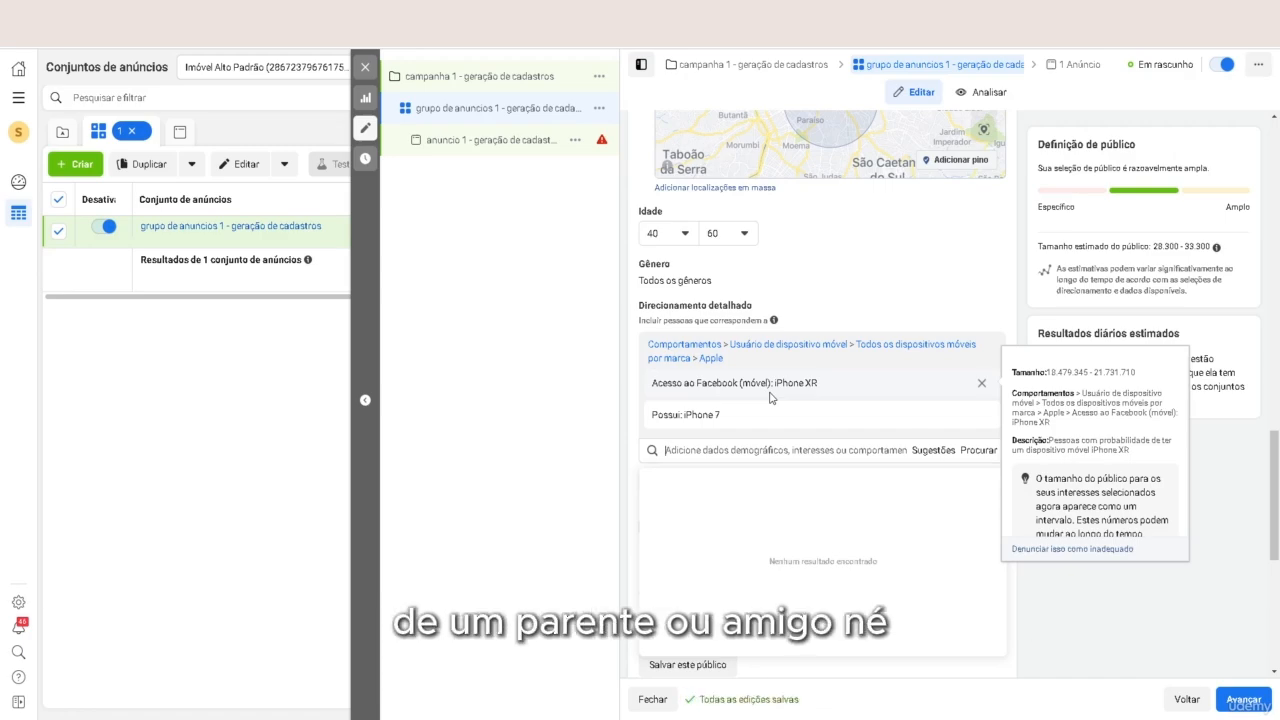
{"action": "left_click", "coordinate": [918, 456]}
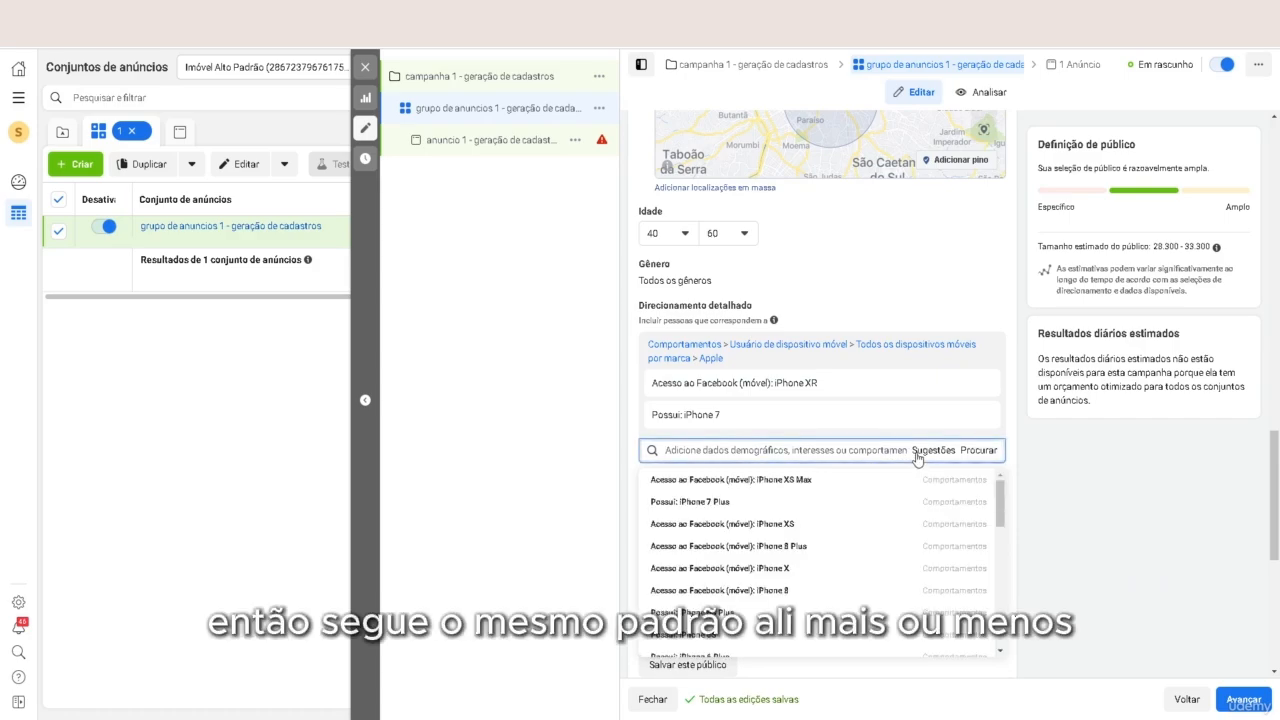
{"action": "mouse_move", "coordinate": [810, 546]}
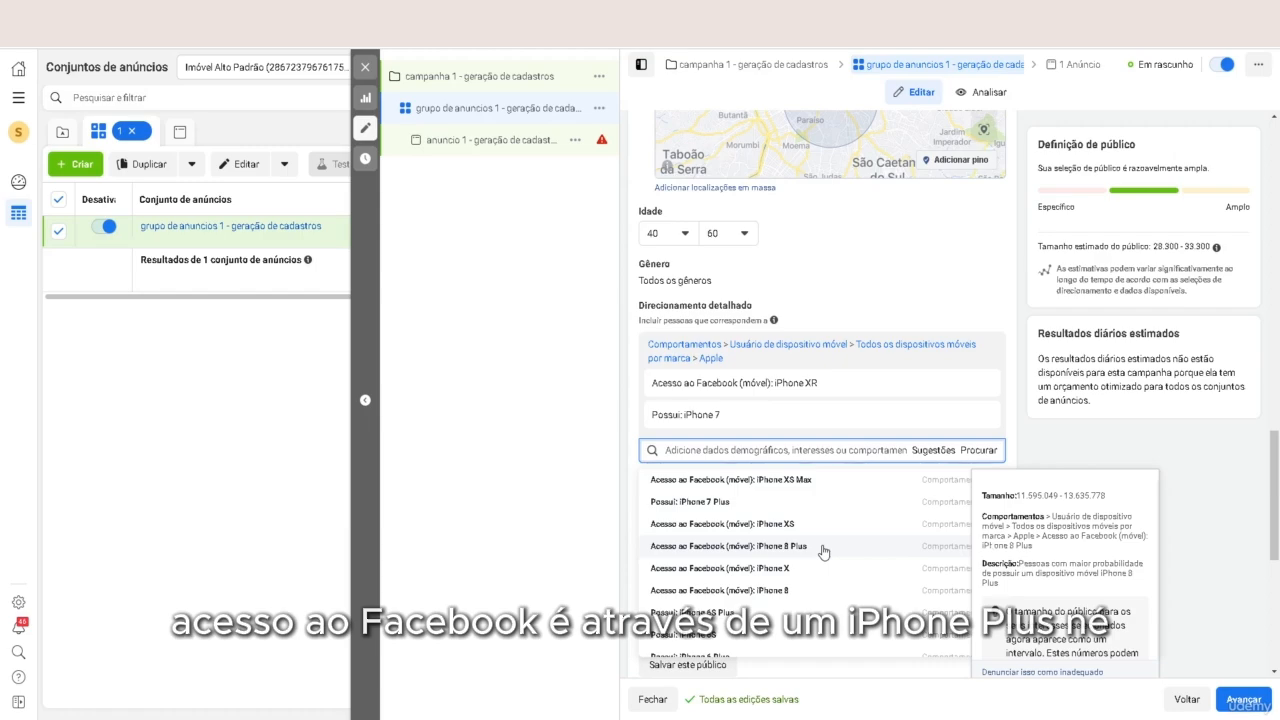
{"action": "left_click", "coordinate": [822, 551]}
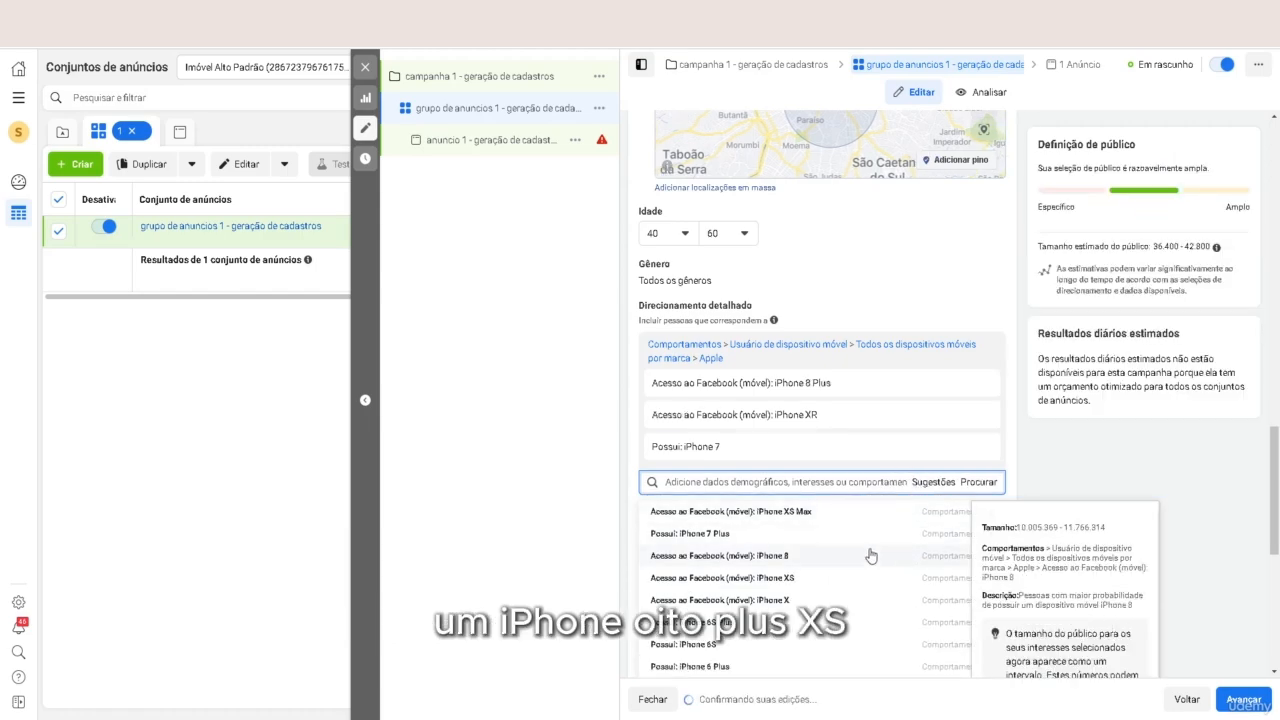
{"action": "left_click", "coordinate": [856, 578]}
{"action": "left_click", "coordinate": [848, 566]}
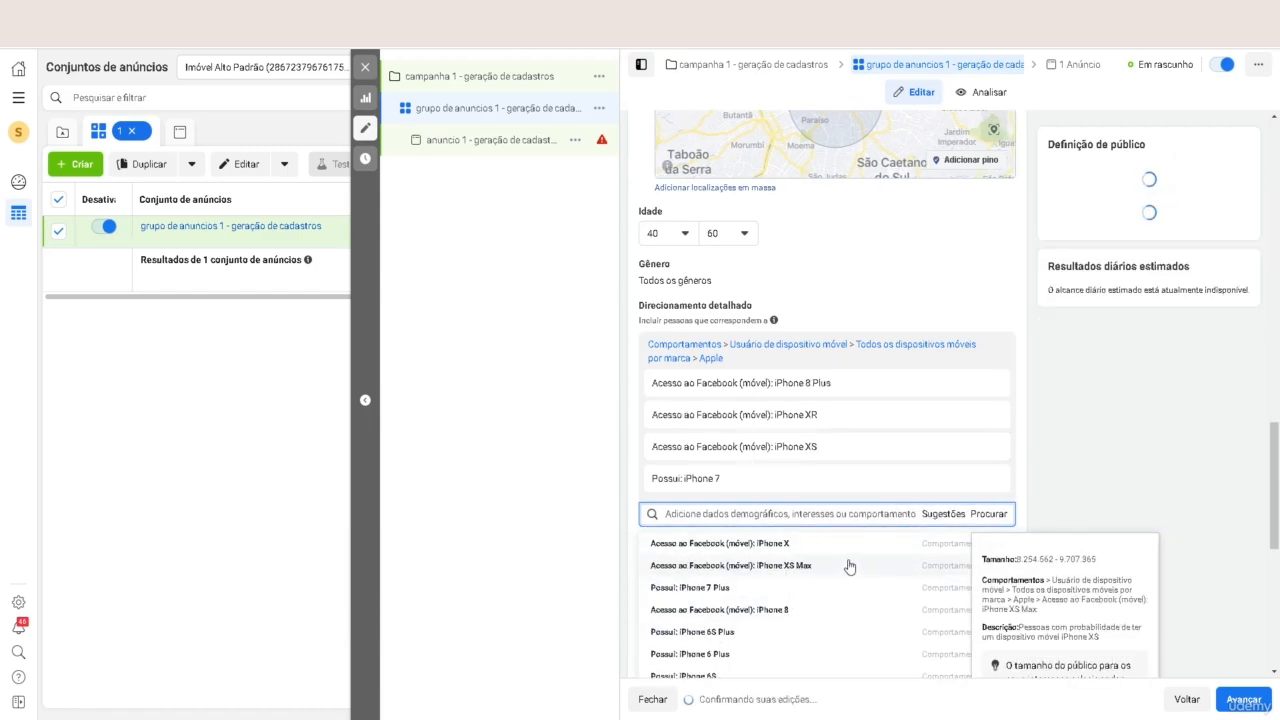
{"action": "left_click", "coordinate": [845, 590]}
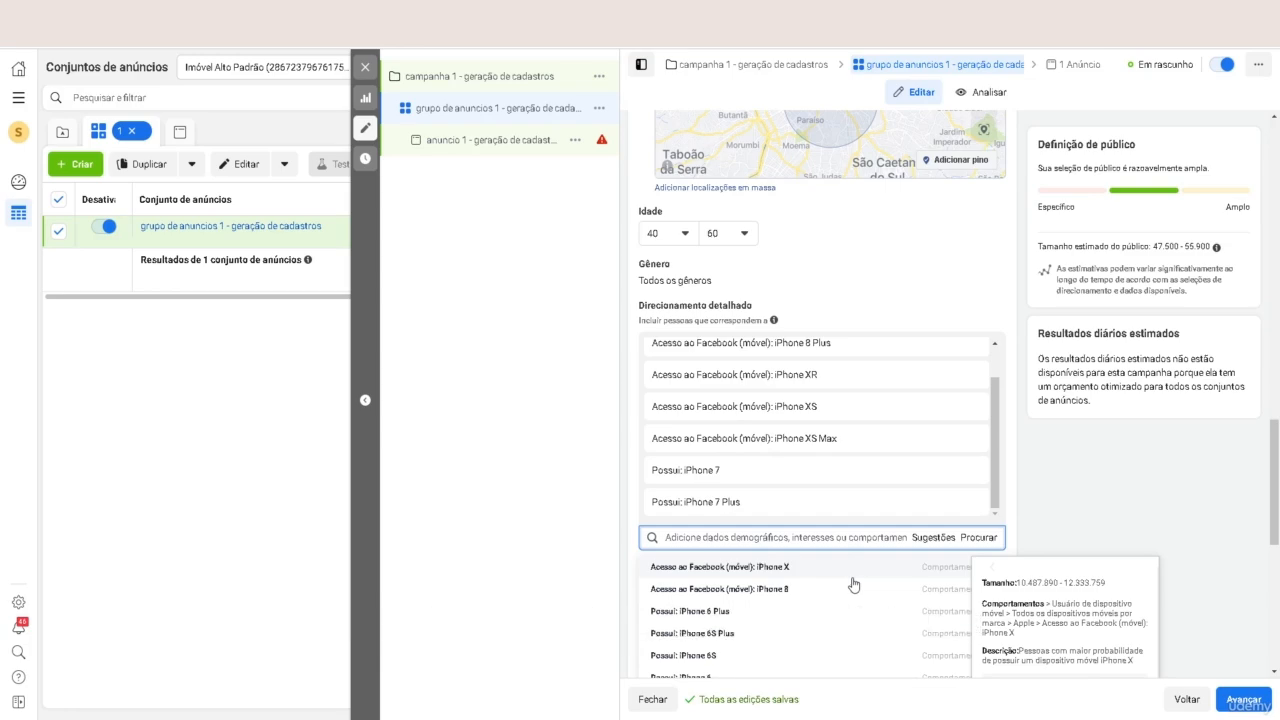
{"action": "left_click", "coordinate": [1091, 501]}
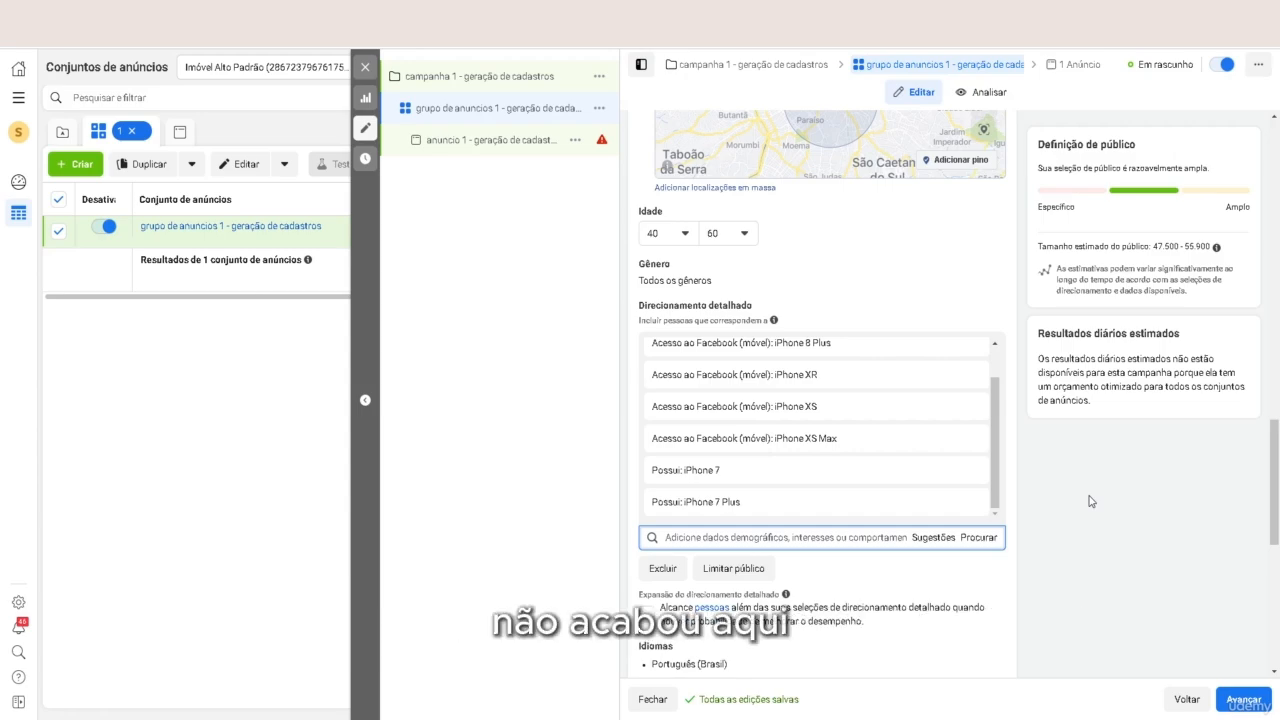
{"action": "scroll", "coordinate": [970, 505], "scroll_direction": "down", "scroll_amount": 1}
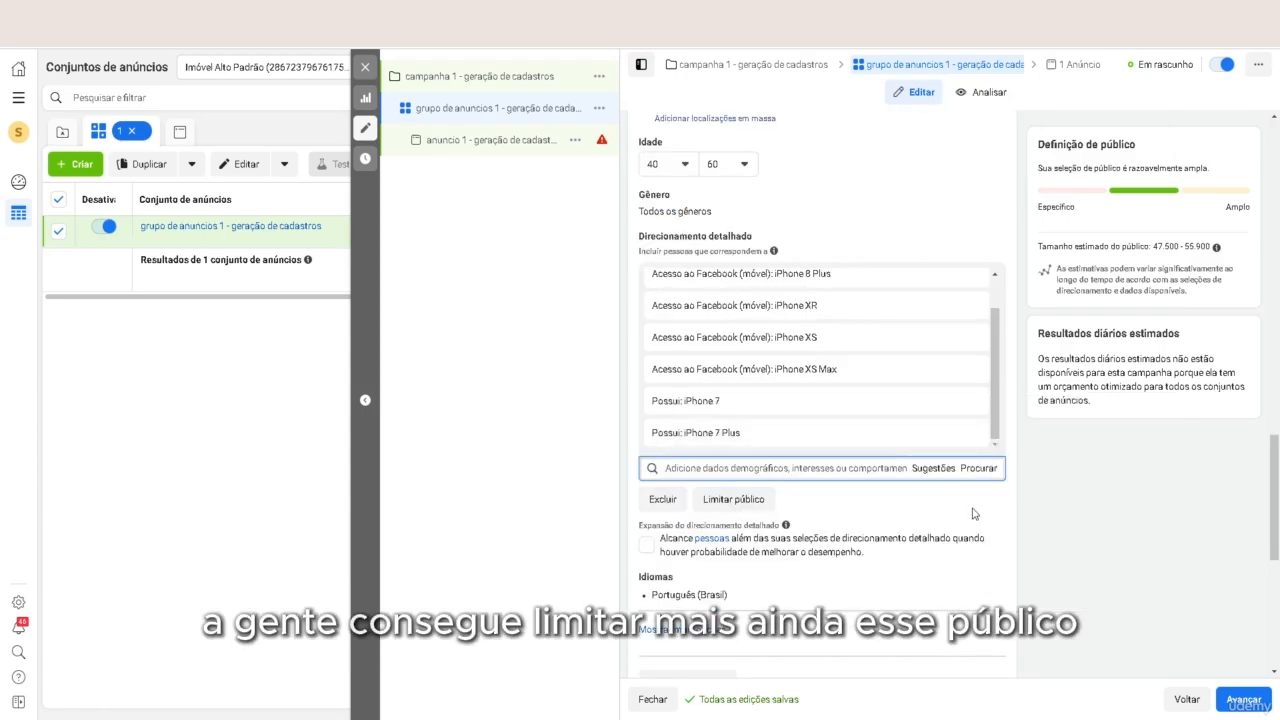
{"action": "left_click", "coordinate": [752, 503]}
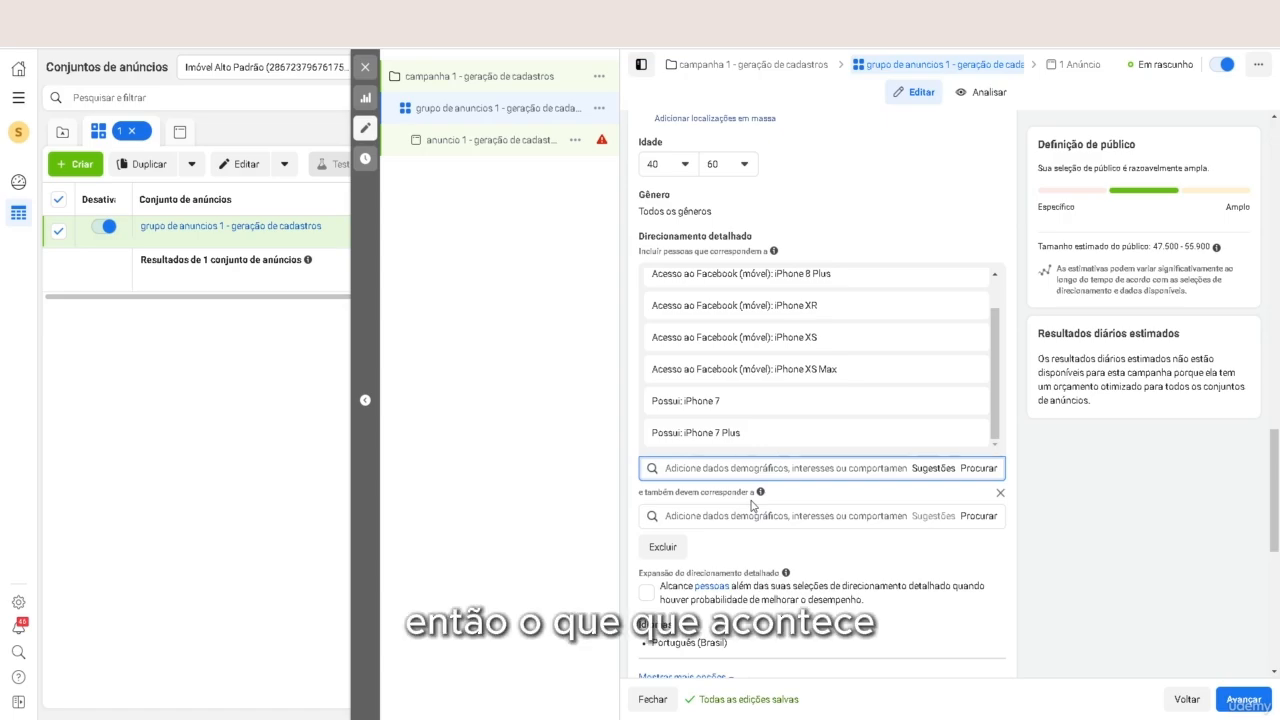
{"action": "mouse_move", "coordinate": [873, 306]}
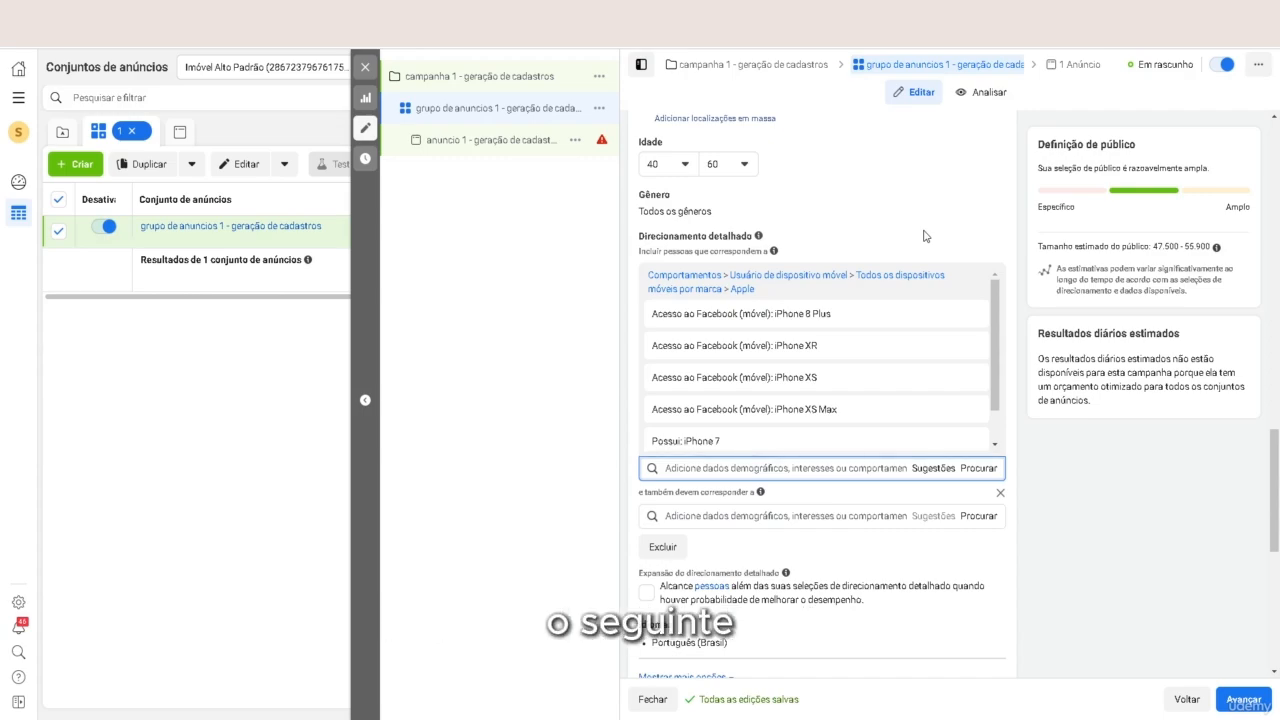
{"action": "scroll", "coordinate": [912, 232], "scroll_direction": "up", "scroll_amount": 3}
{"action": "left_click_drag", "start_coordinate": [807, 283], "coordinate": [873, 273]}
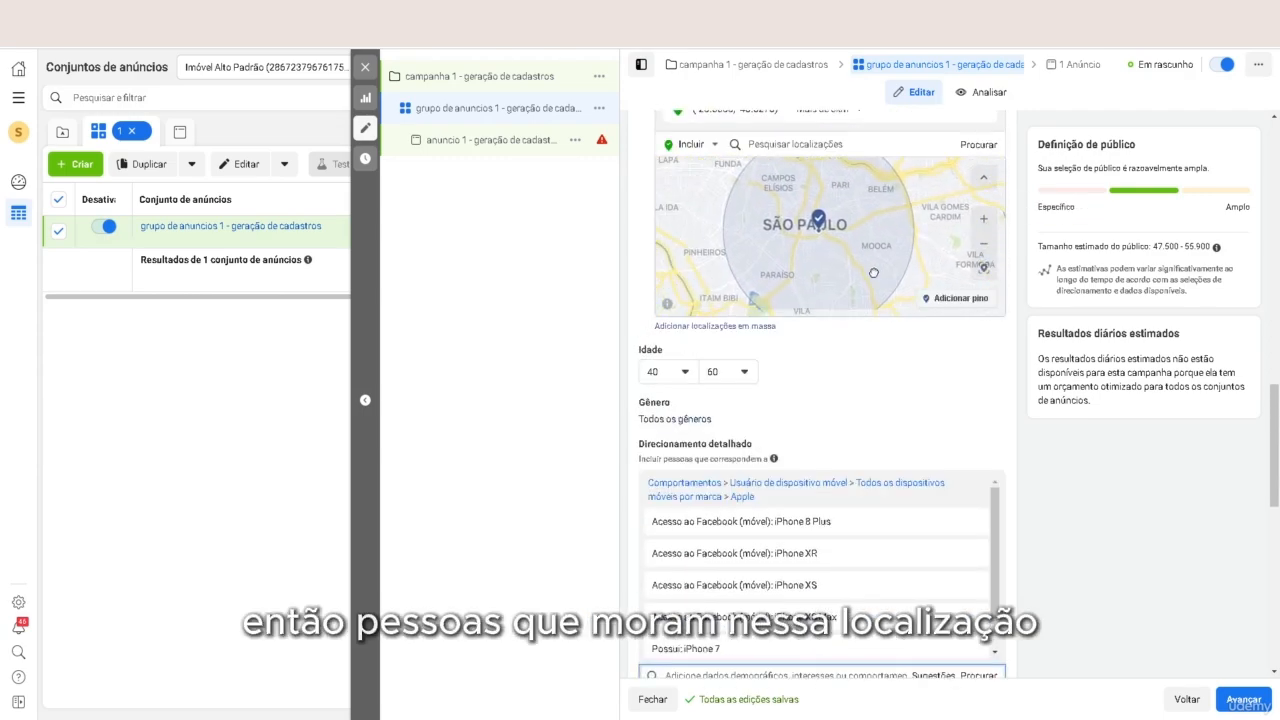
{"action": "scroll", "coordinate": [675, 316], "scroll_direction": "down", "scroll_amount": 1}
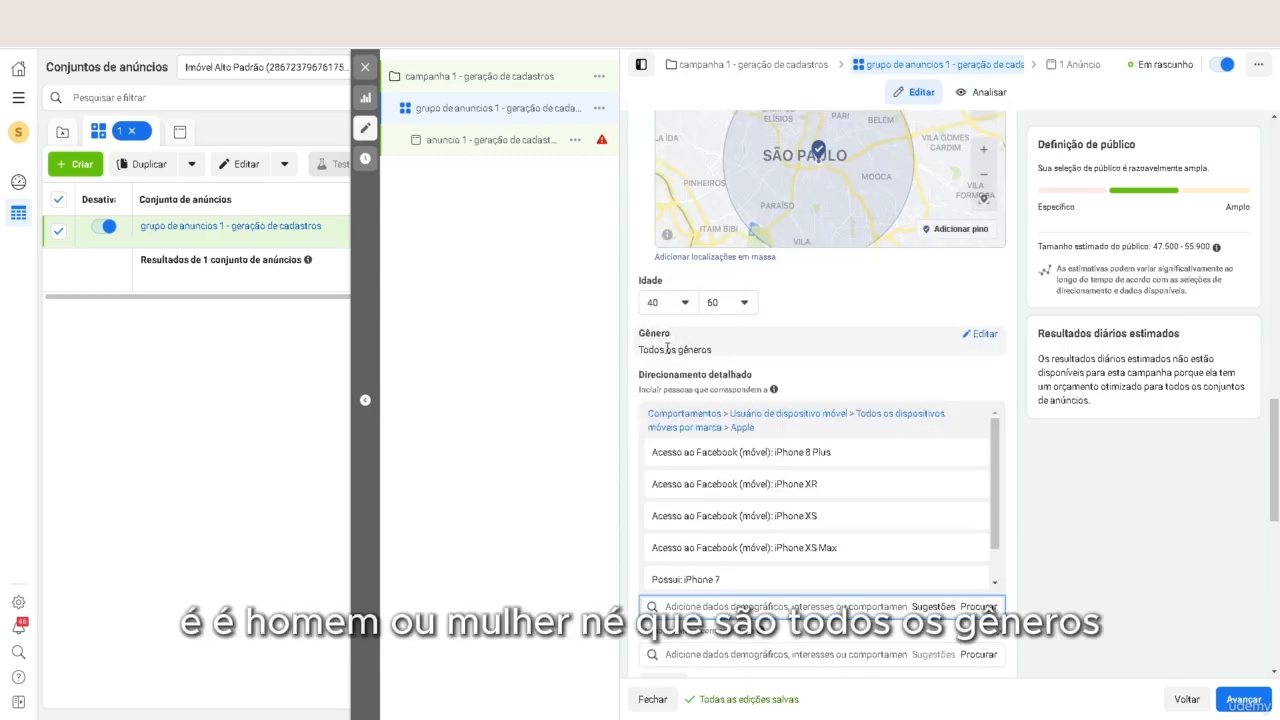
{"action": "scroll", "coordinate": [922, 297], "scroll_direction": "down", "scroll_amount": 2}
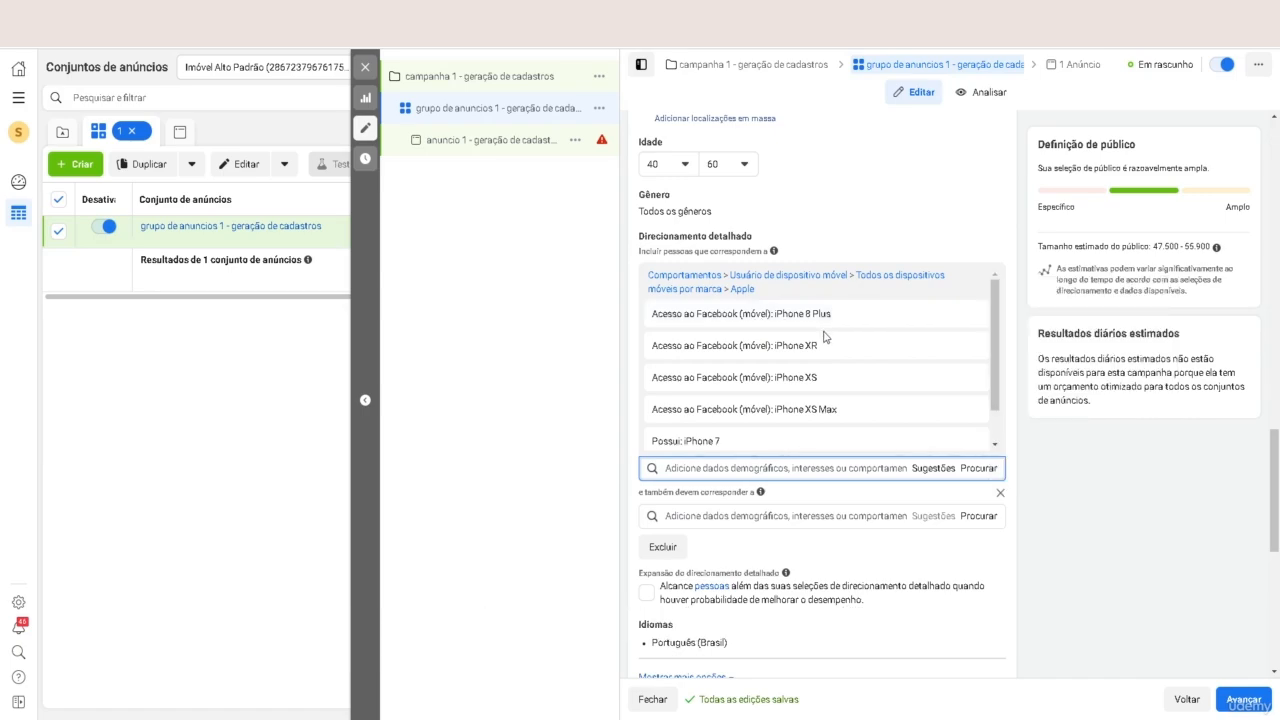
{"action": "mouse_move", "coordinate": [813, 348]}
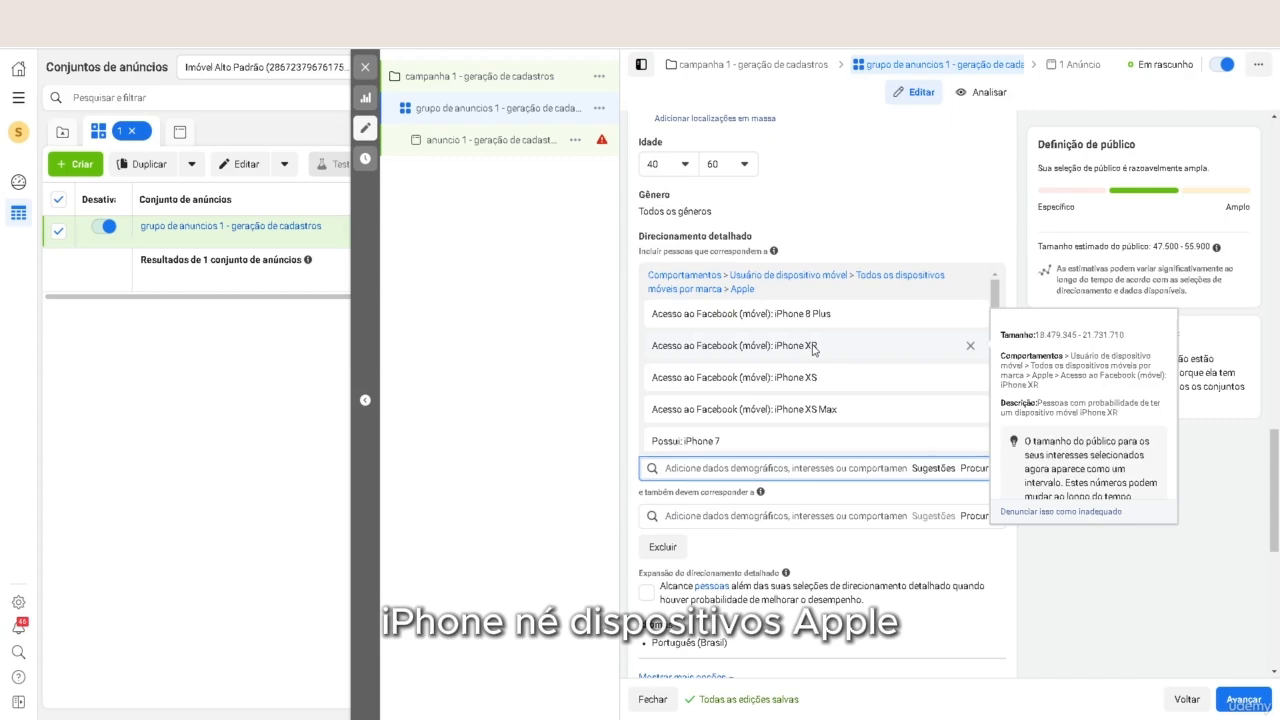
{"action": "scroll", "coordinate": [813, 348], "scroll_direction": "down", "scroll_amount": 3}
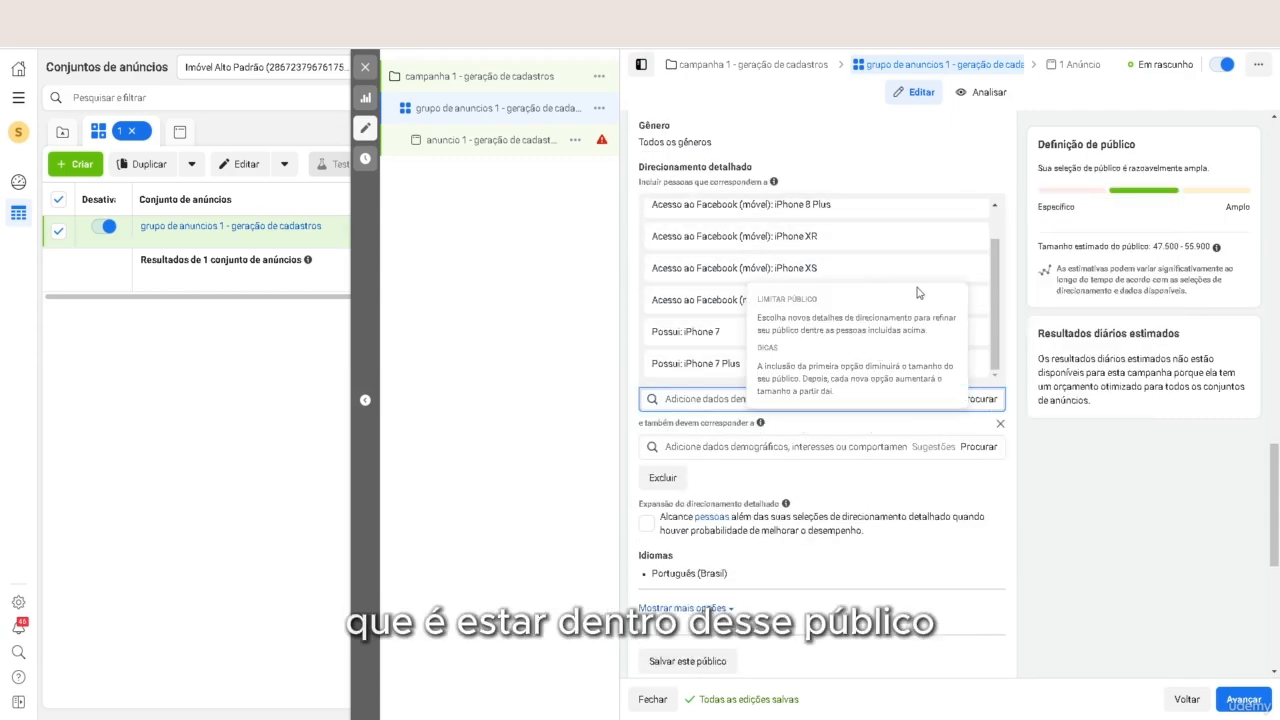
{"action": "left_click", "coordinate": [703, 447]}
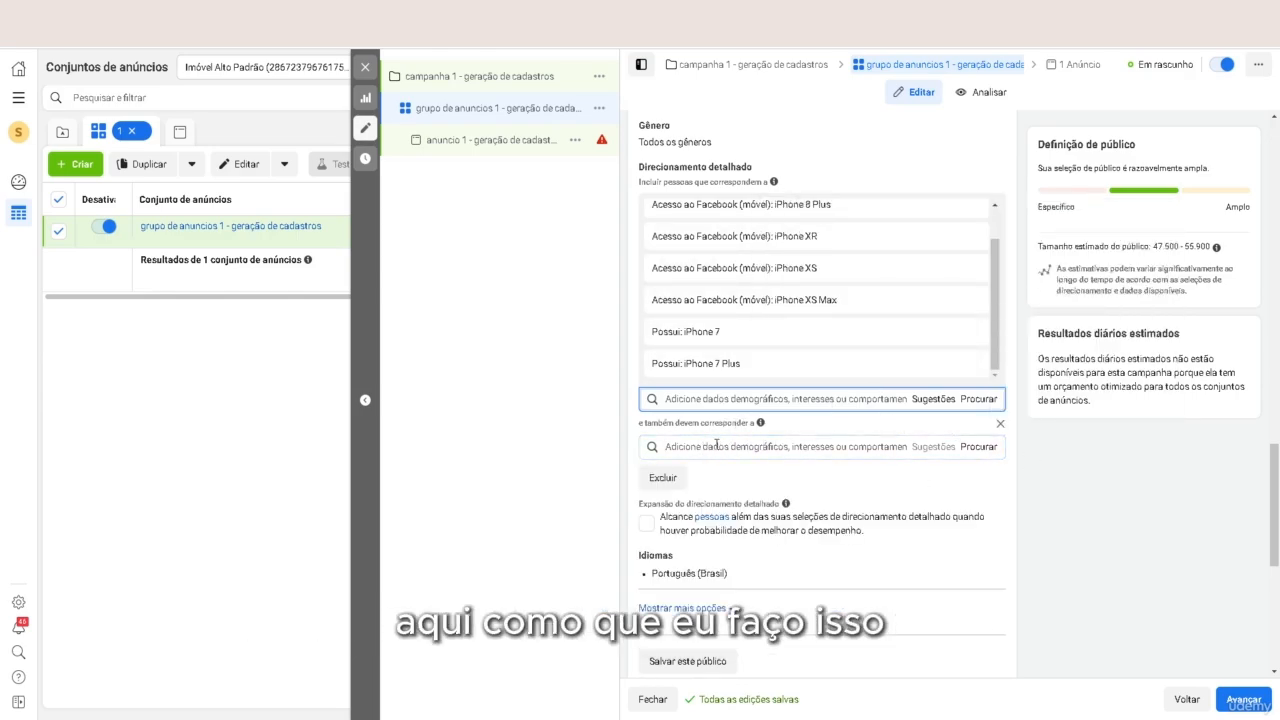
{"action": "left_click", "coordinate": [1000, 423]}
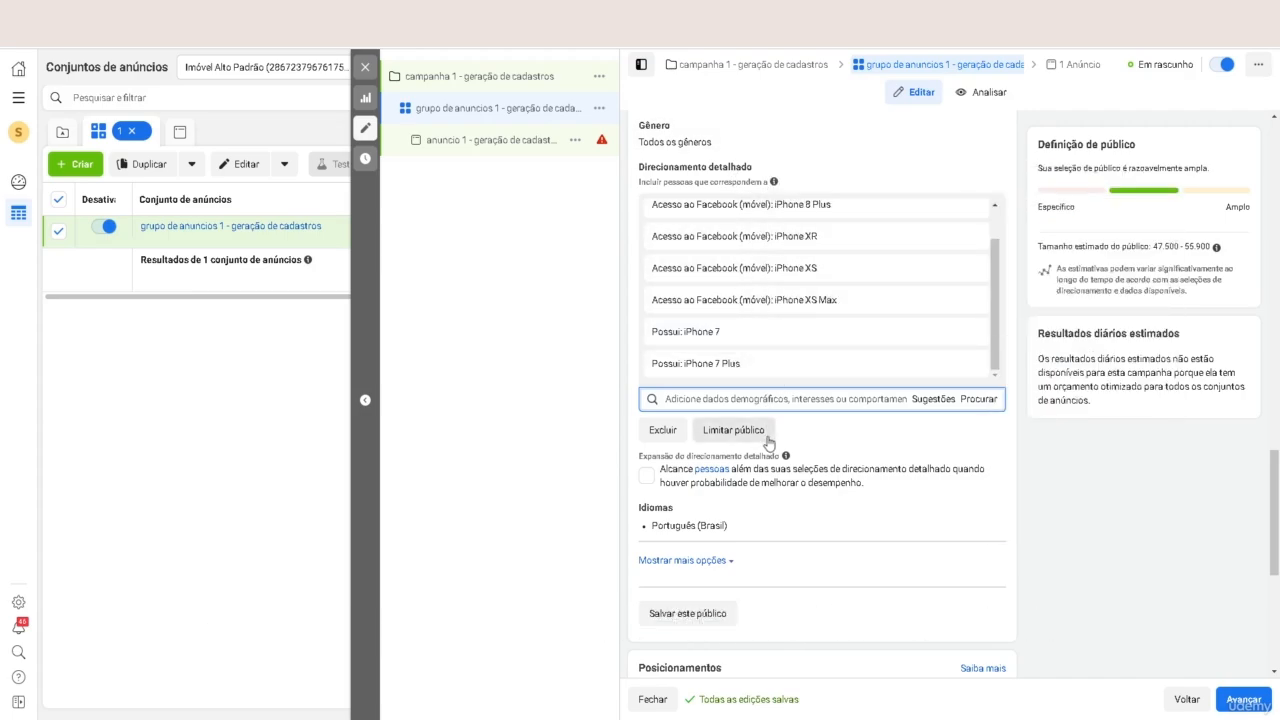
Narrow the audience with a second condition, searching for "veiculo de luxo" and adding the interest "Veículo de luxo"
{"action": "left_click", "coordinate": [765, 437]}
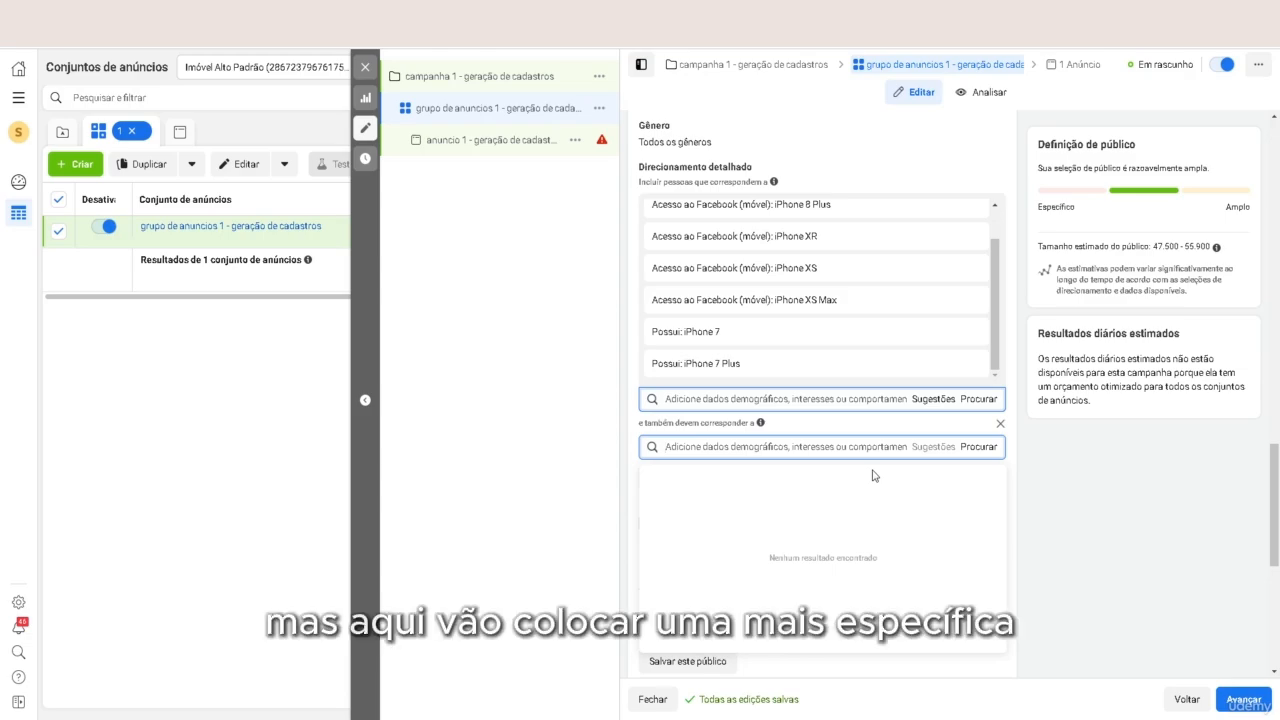
{"action": "type", "text": "veicu"}
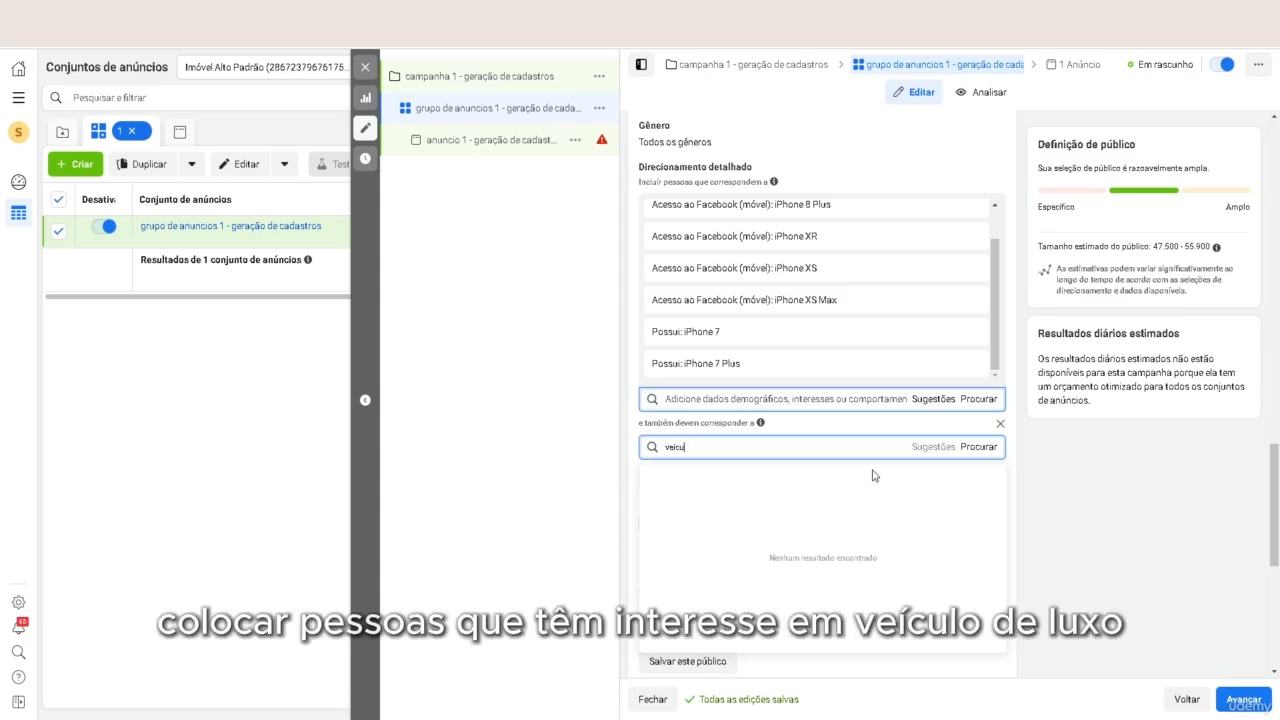
{"action": "type", "text": "lo de luxo"}
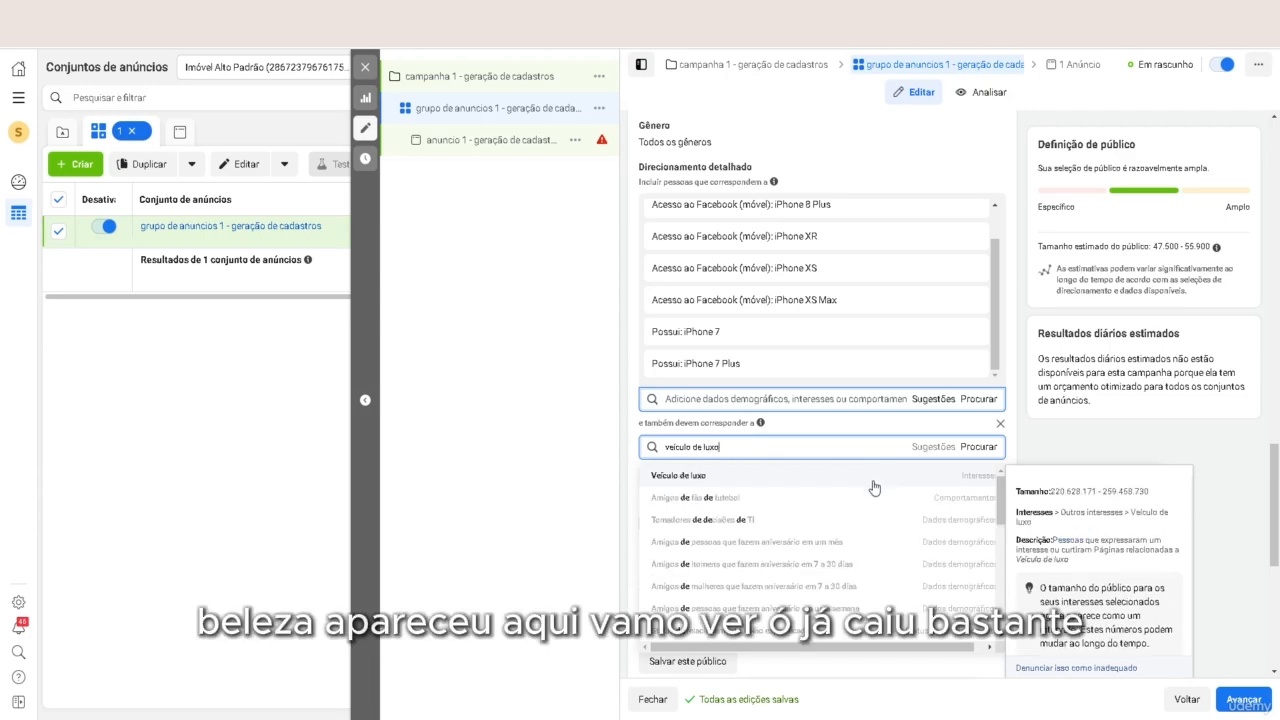
{"action": "left_click", "coordinate": [884, 475]}
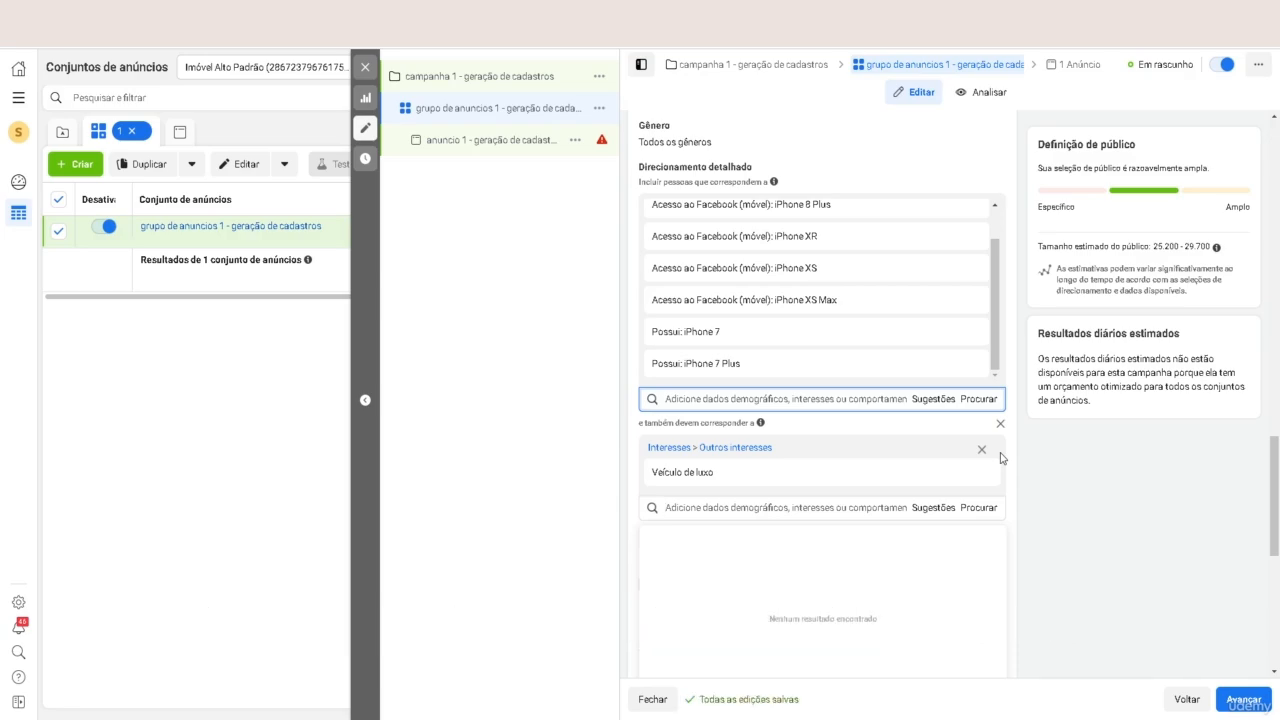
{"action": "mouse_move", "coordinate": [990, 486]}
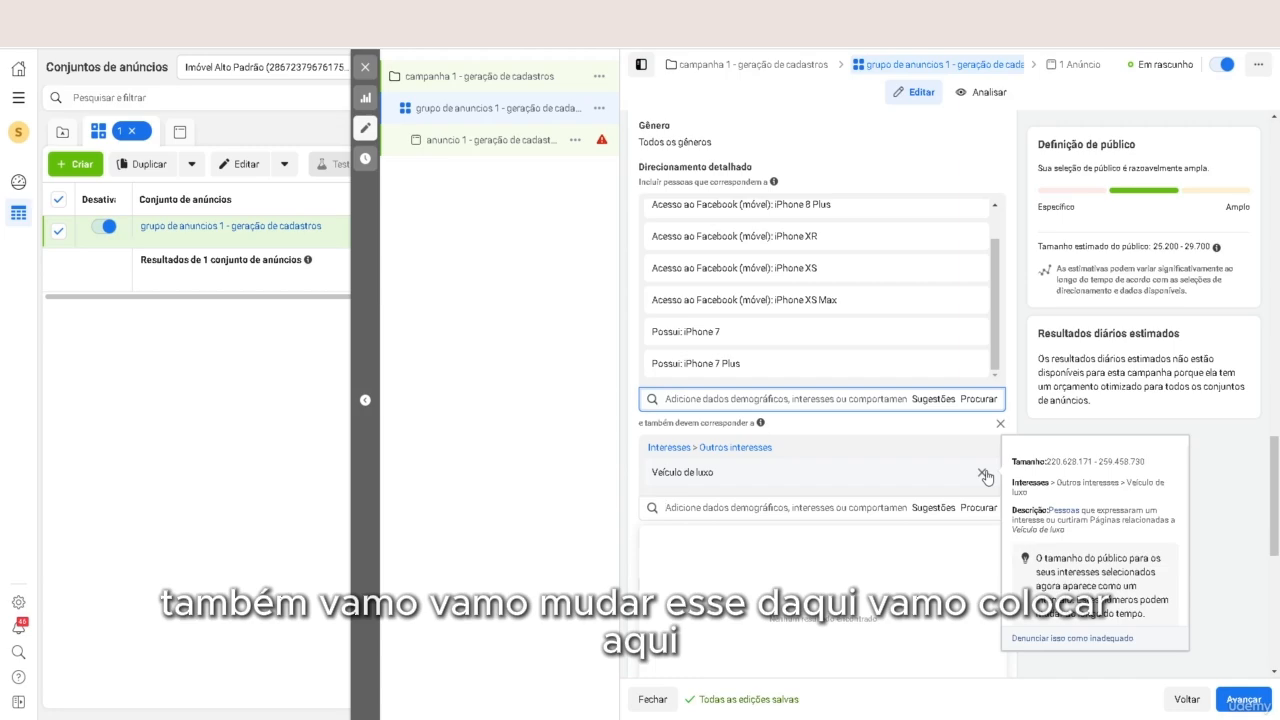
Replace "Veículo de luxo" in the narrowing condition with the behaviour "Viajantes internacionais frequentes", searching for "viajantes internacionais"
{"action": "left_click", "coordinate": [982, 474]}
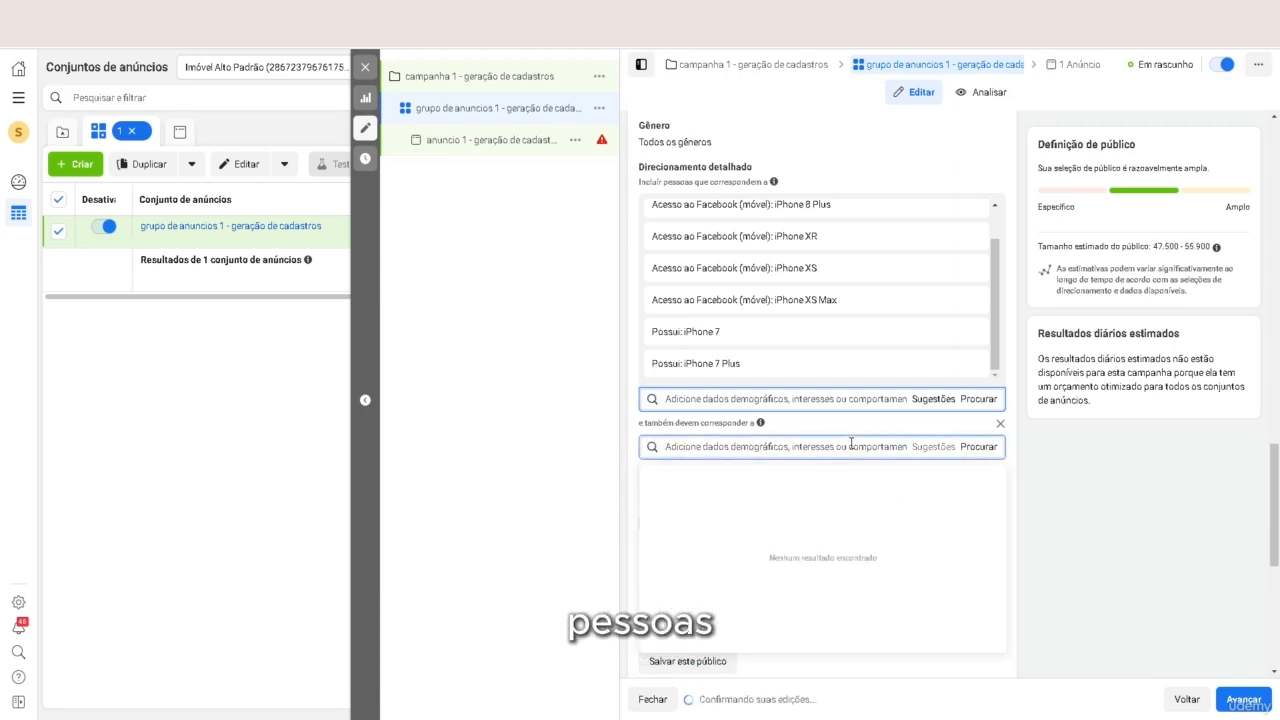
{"action": "type", "text": "viajante"}
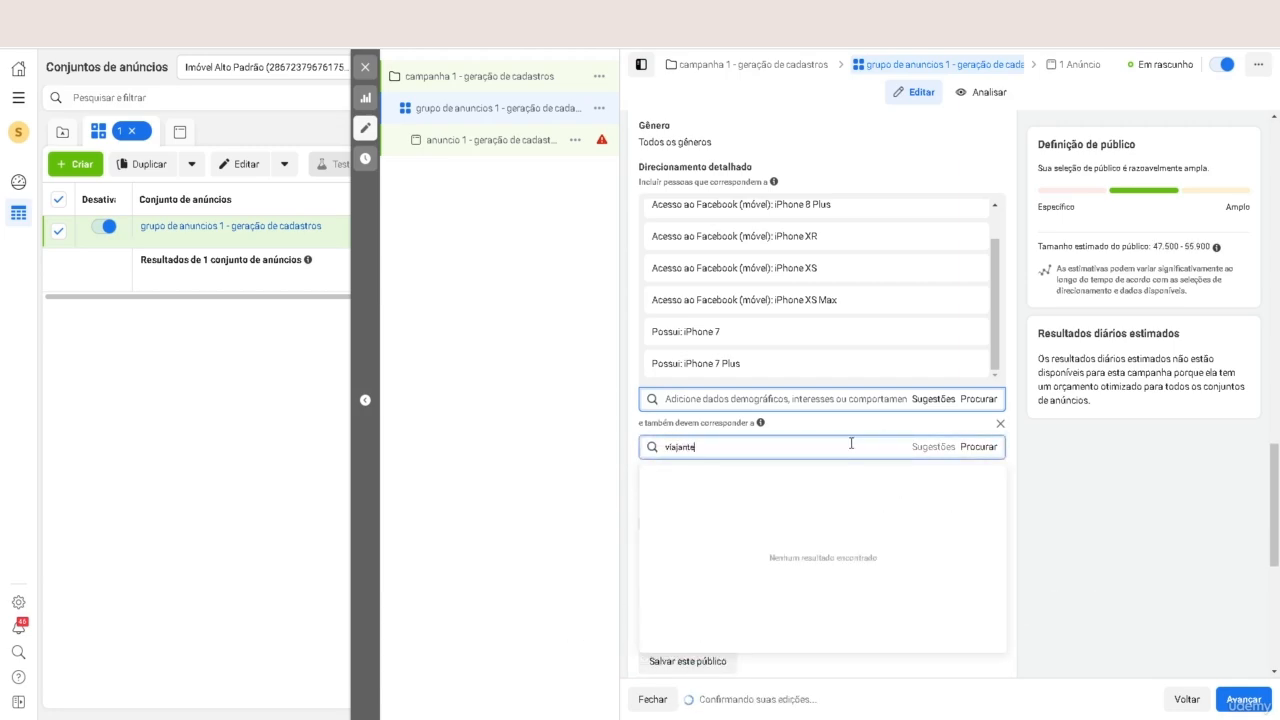
{"action": "type", "text": "s internacionais"}
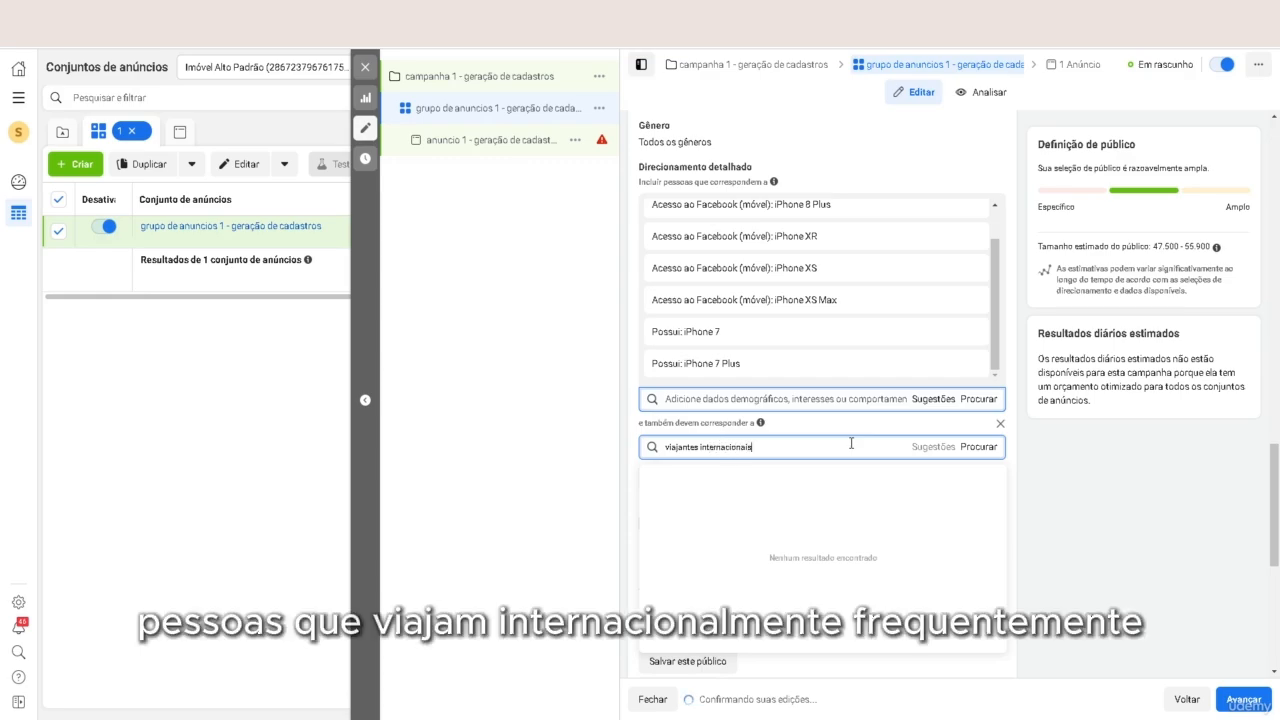
{"action": "left_click", "coordinate": [830, 491]}
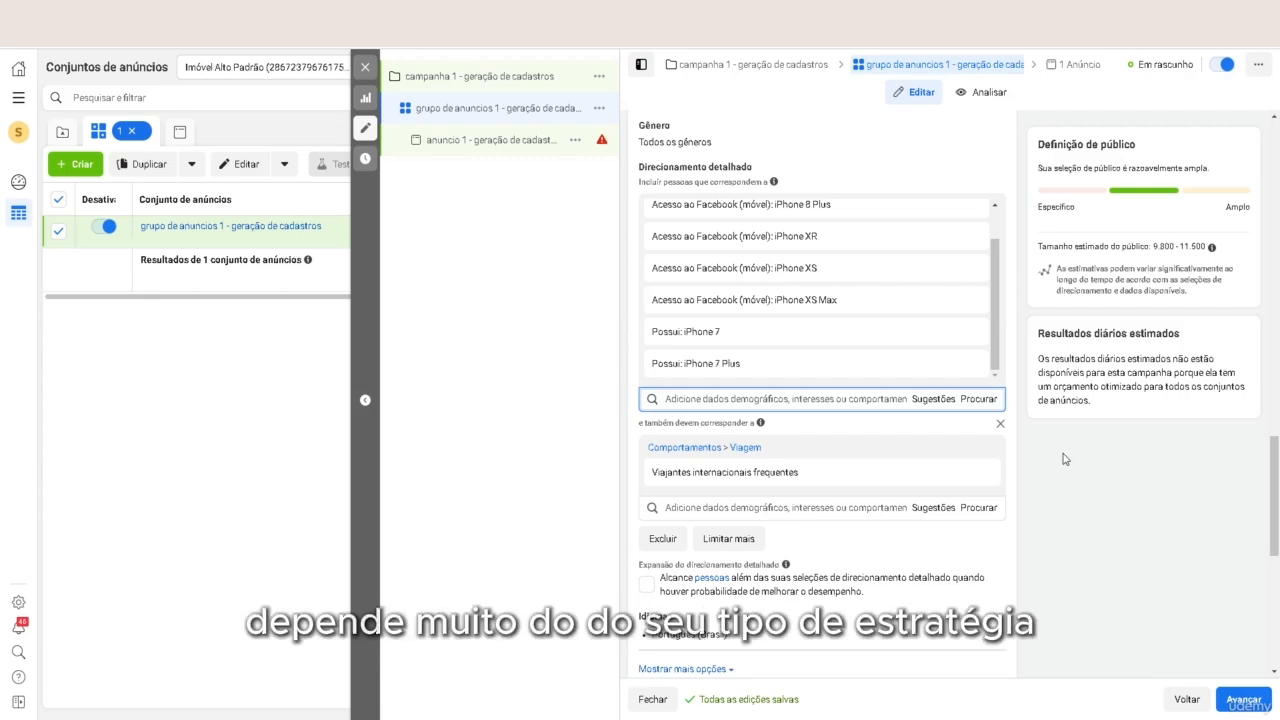
Add an exclusion to detailed targeting for "Amigos de pessoas que se mudaram recentemente", searching for "pessoas que se"
{"action": "scroll", "coordinate": [700, 480], "scroll_direction": "down", "scroll_amount": 1}
{"action": "left_click", "coordinate": [663, 469]}
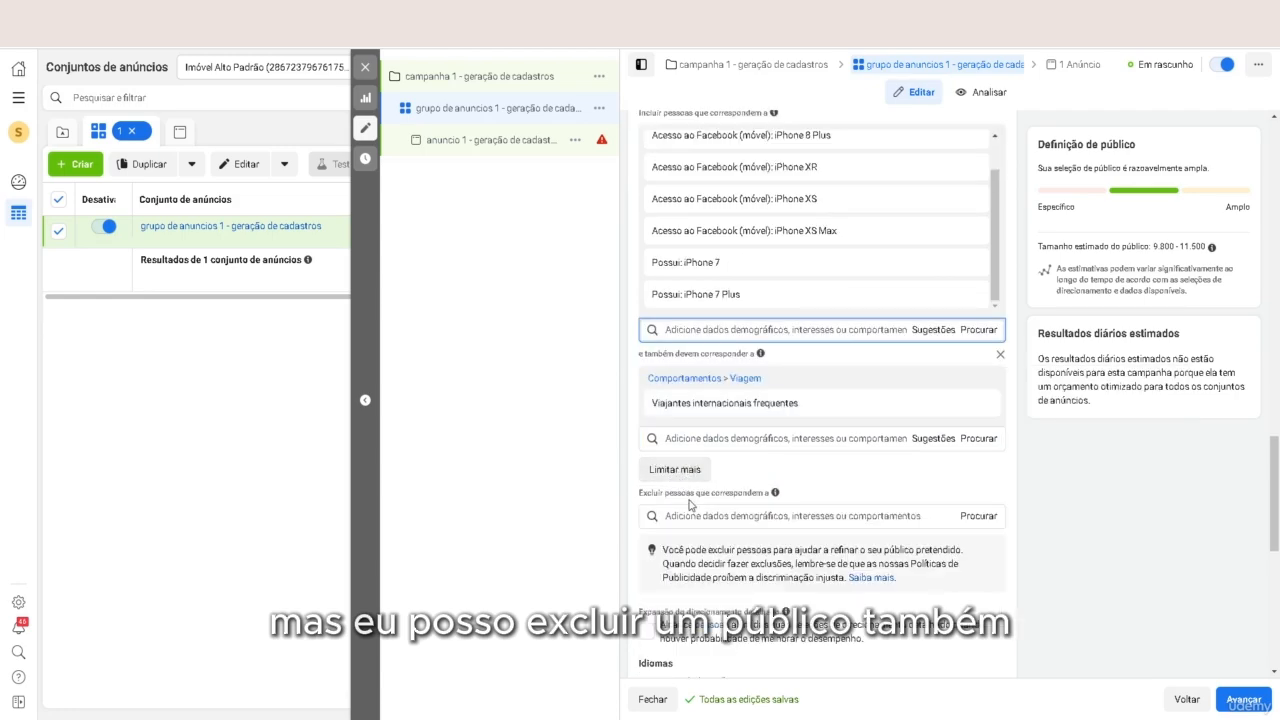
{"action": "left_click", "coordinate": [700, 516]}
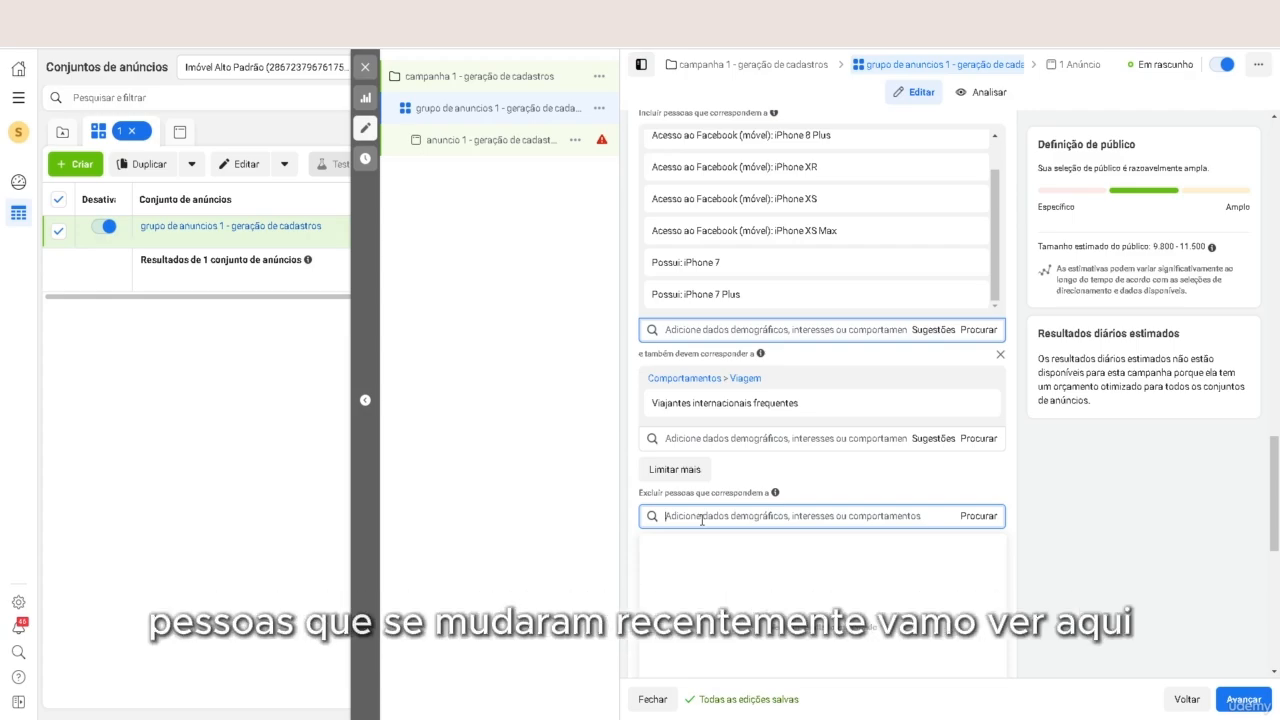
{"action": "type", "text": "pesso"}
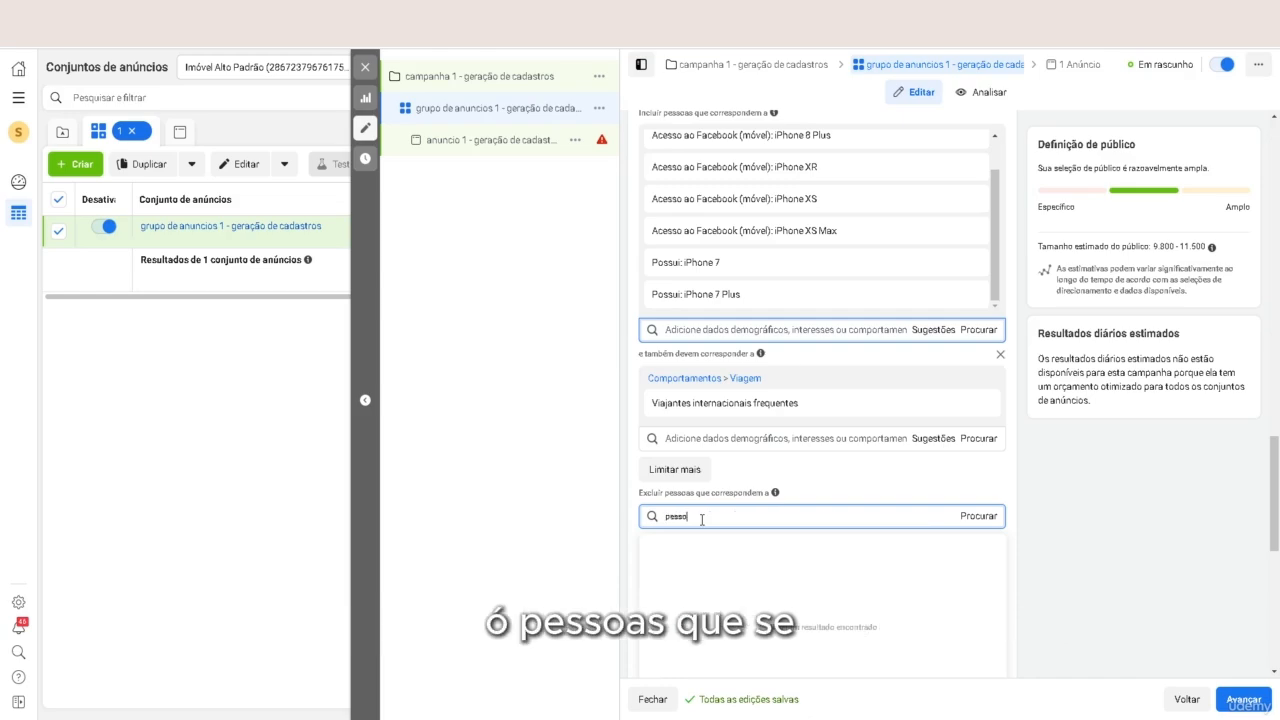
{"action": "type", "text": "as que se"}
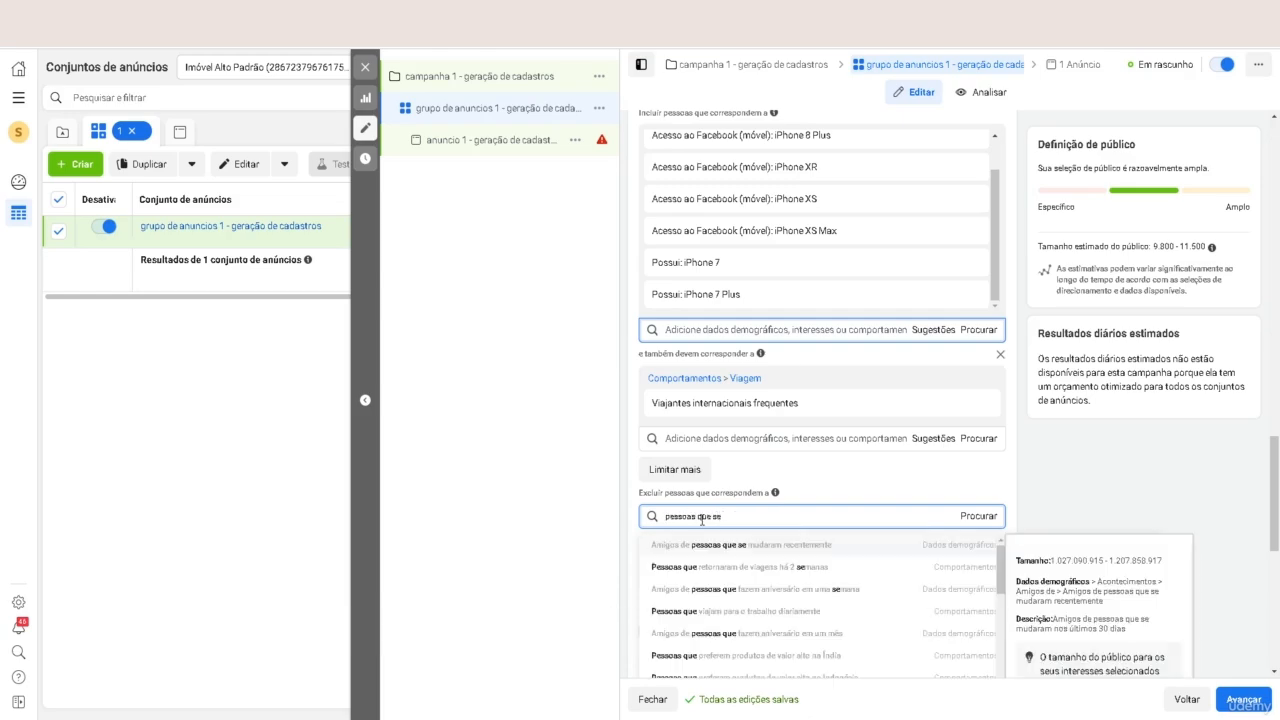
{"action": "left_click", "coordinate": [776, 545]}
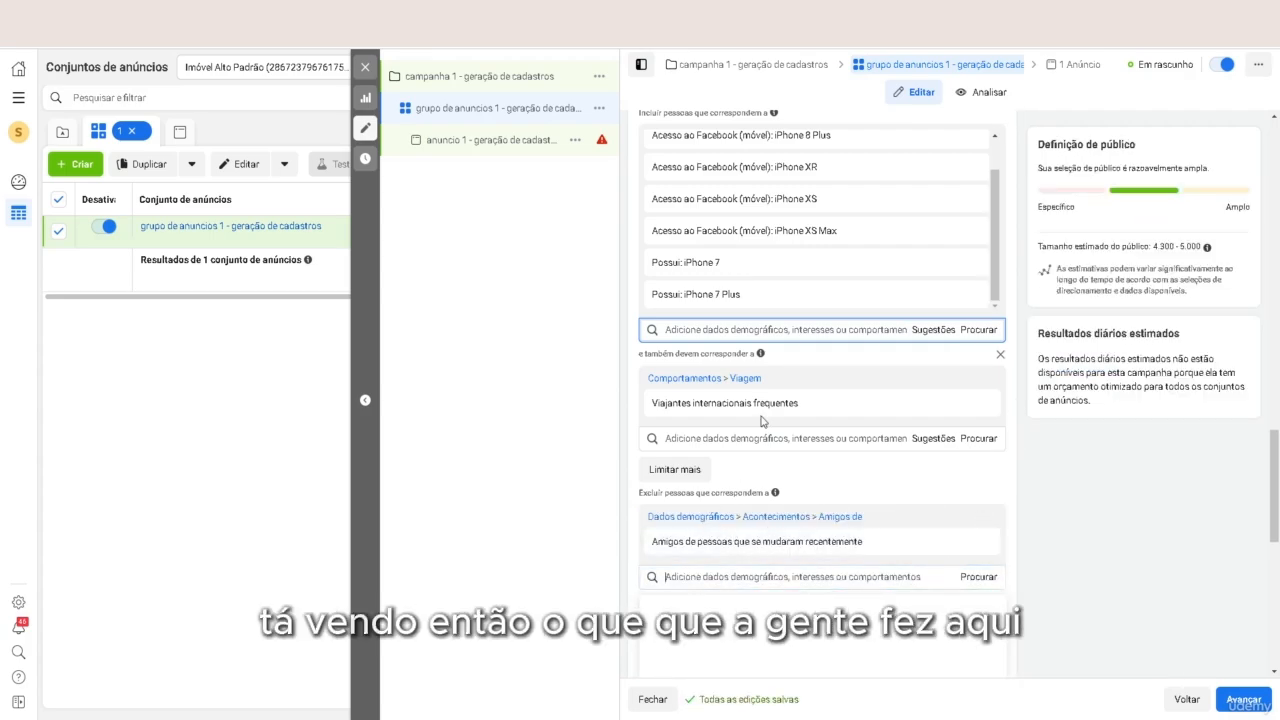
Review the ad set's location, age, gender, Apple device behaviours, travel narrowing condition and exclusion
{"action": "scroll", "coordinate": [760, 421], "scroll_direction": "up", "scroll_amount": 3}
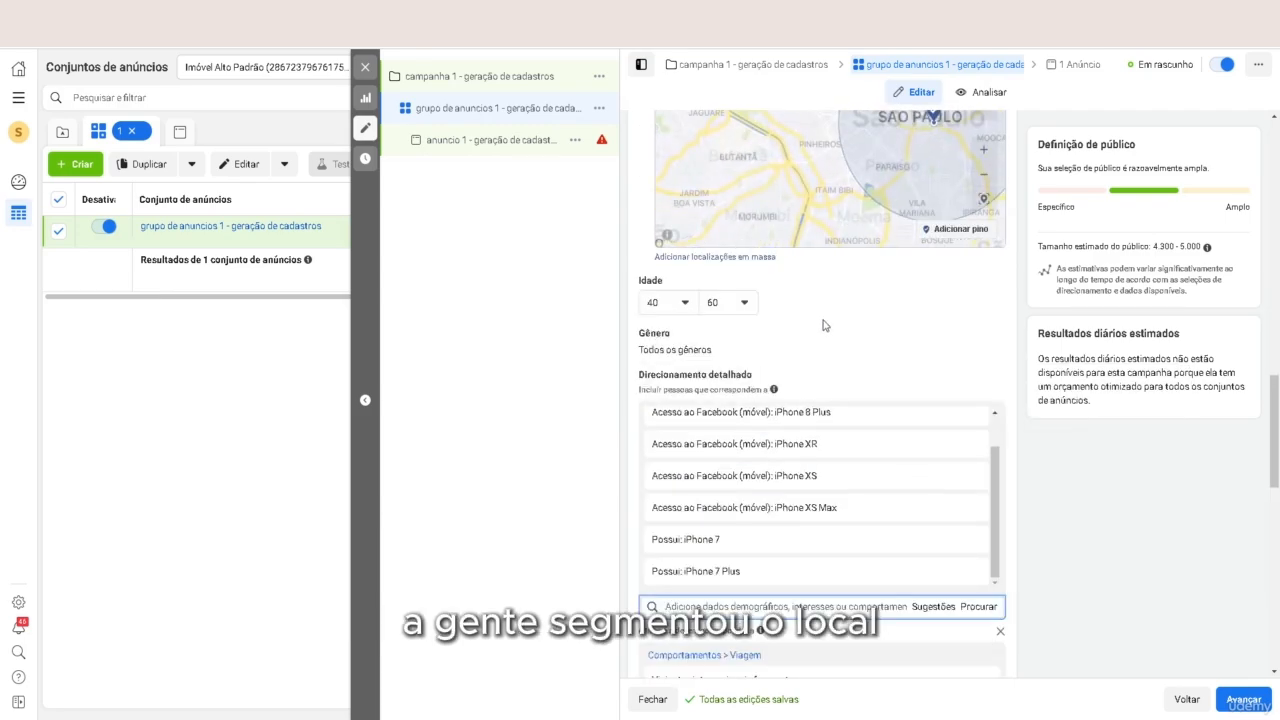
{"action": "scroll", "coordinate": [768, 346], "scroll_direction": "down", "scroll_amount": 3}
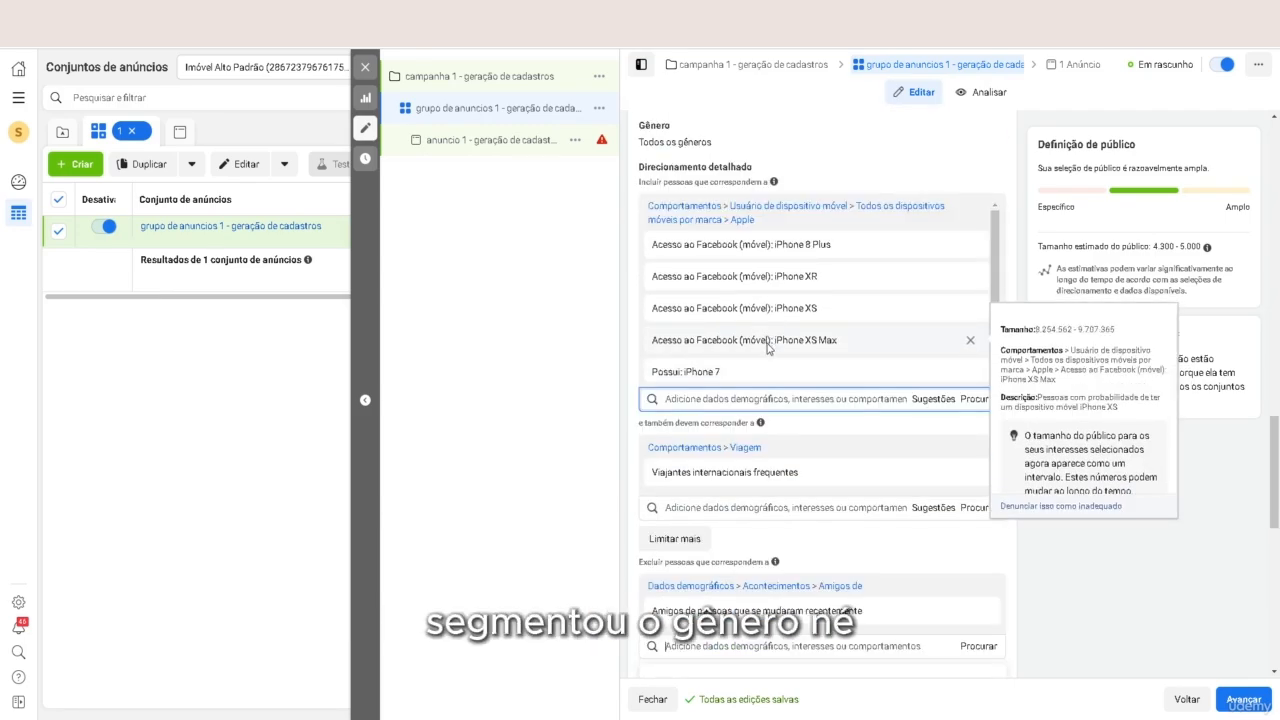
{"action": "scroll", "coordinate": [770, 355], "scroll_direction": "down", "scroll_amount": 1}
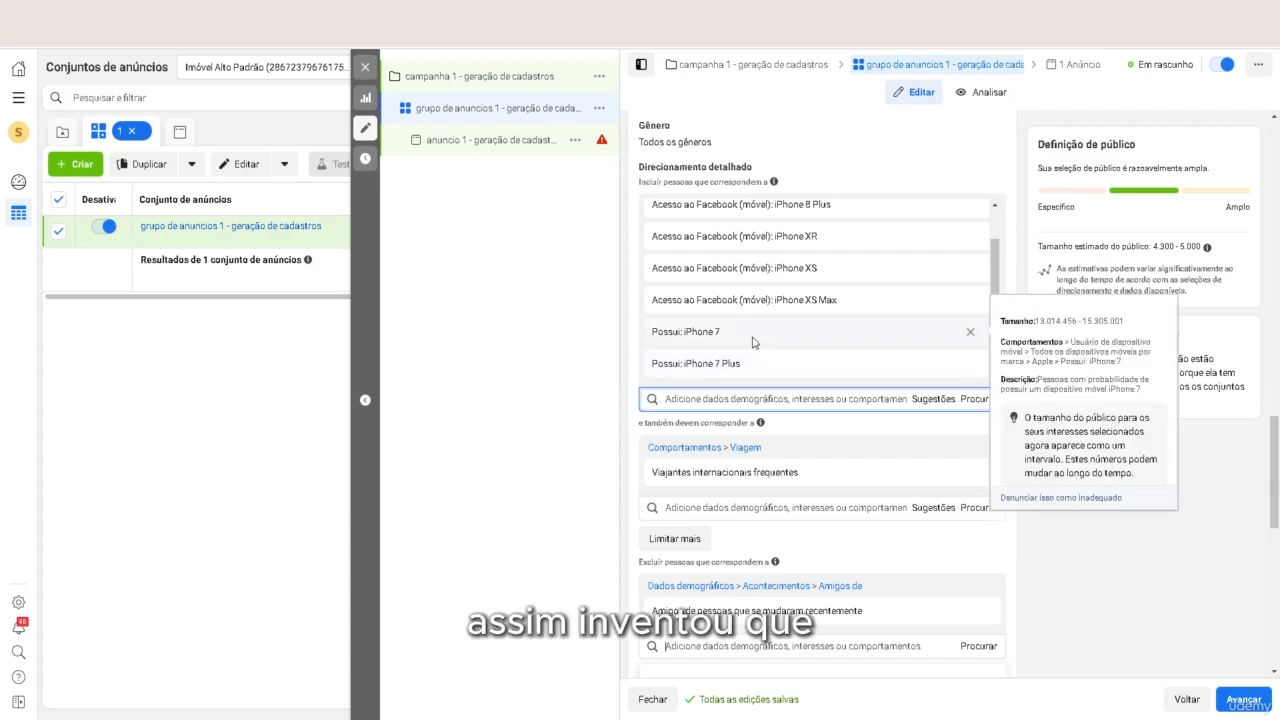
{"action": "mouse_move", "coordinate": [738, 358]}
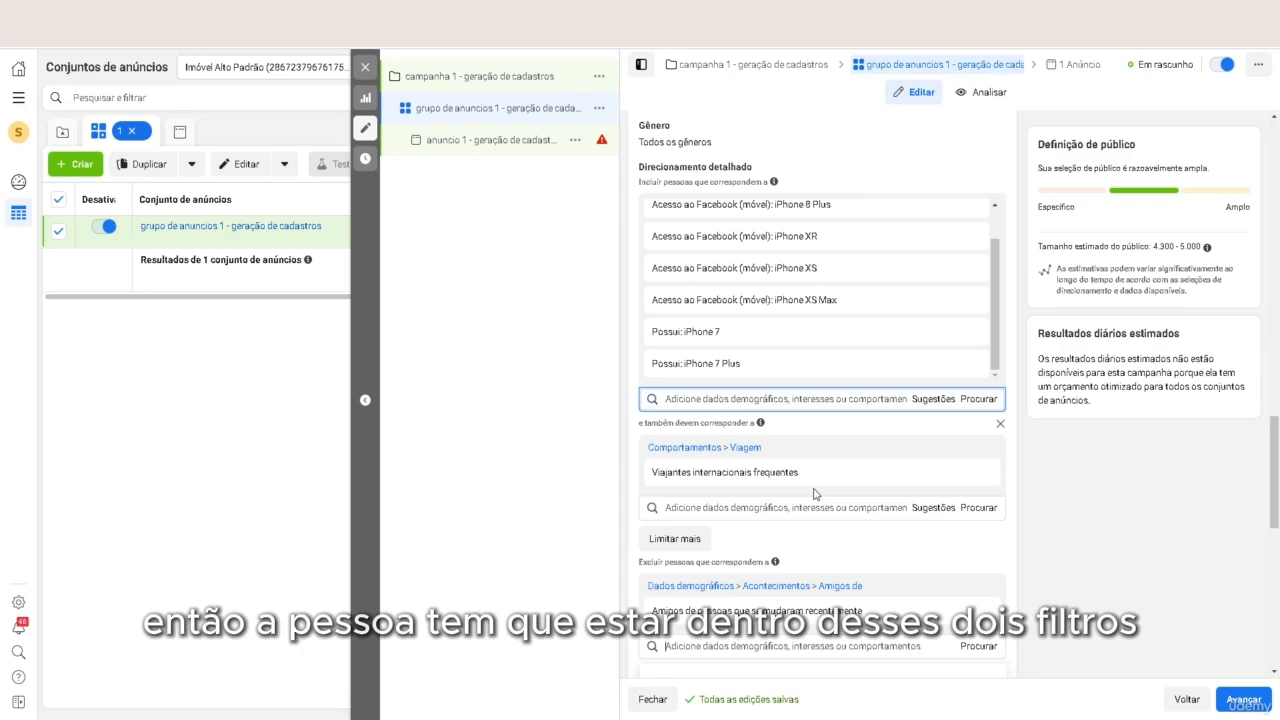
{"action": "scroll", "coordinate": [815, 494], "scroll_direction": "down", "scroll_amount": 1}
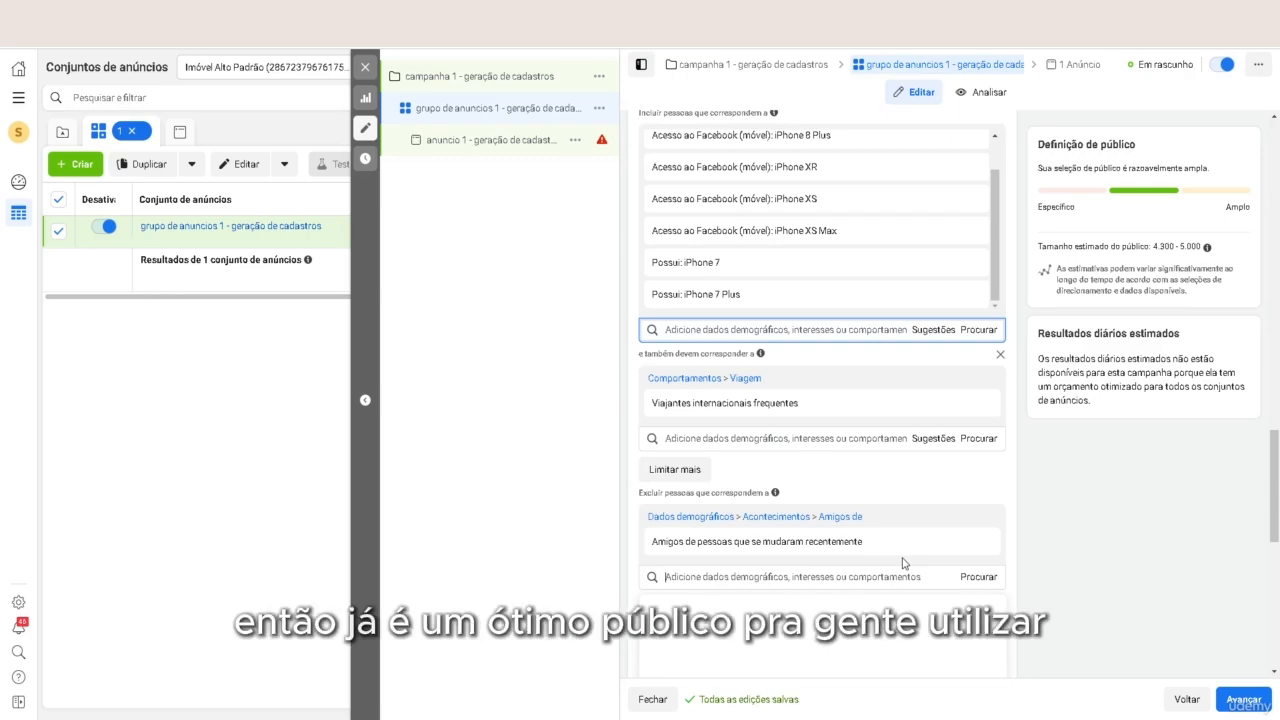
{"action": "scroll", "coordinate": [920, 540], "scroll_direction": "up", "scroll_amount": 2}
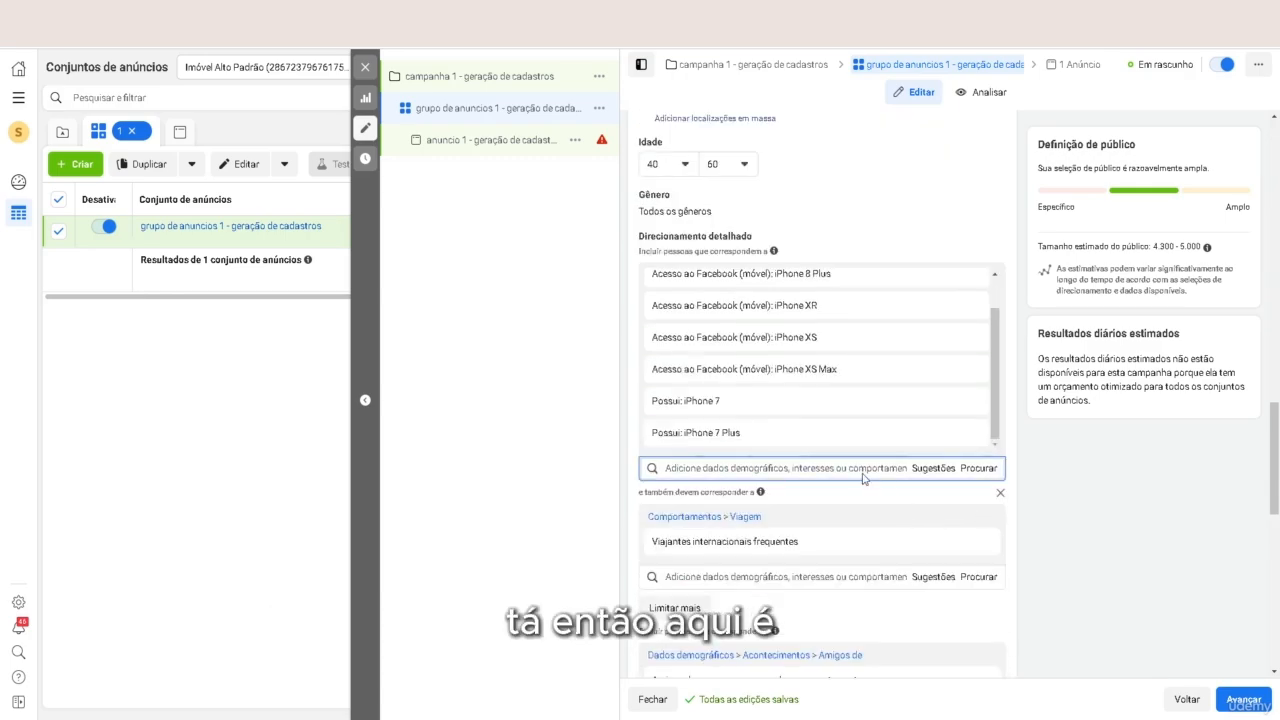
{"action": "scroll", "coordinate": [840, 378], "scroll_direction": "up", "scroll_amount": 1}
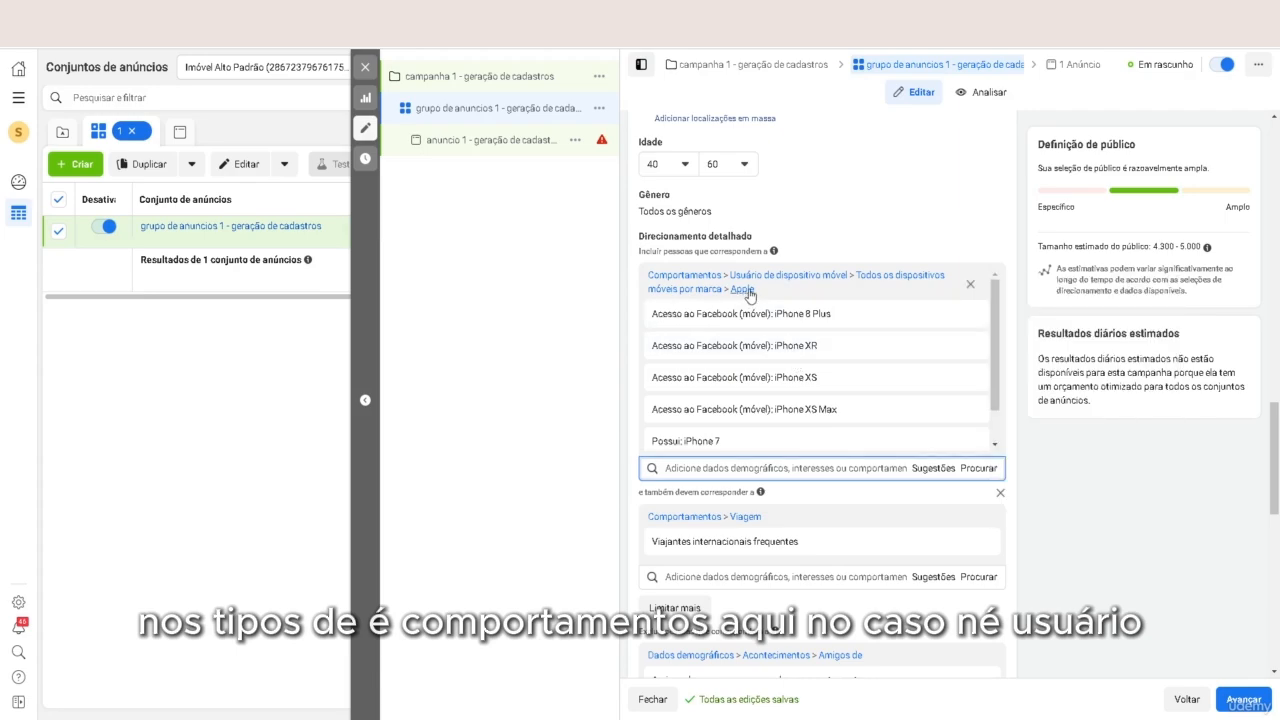
{"action": "mouse_move", "coordinate": [840, 312]}
{"action": "scroll", "coordinate": [877, 409], "scroll_direction": "down", "scroll_amount": 1}
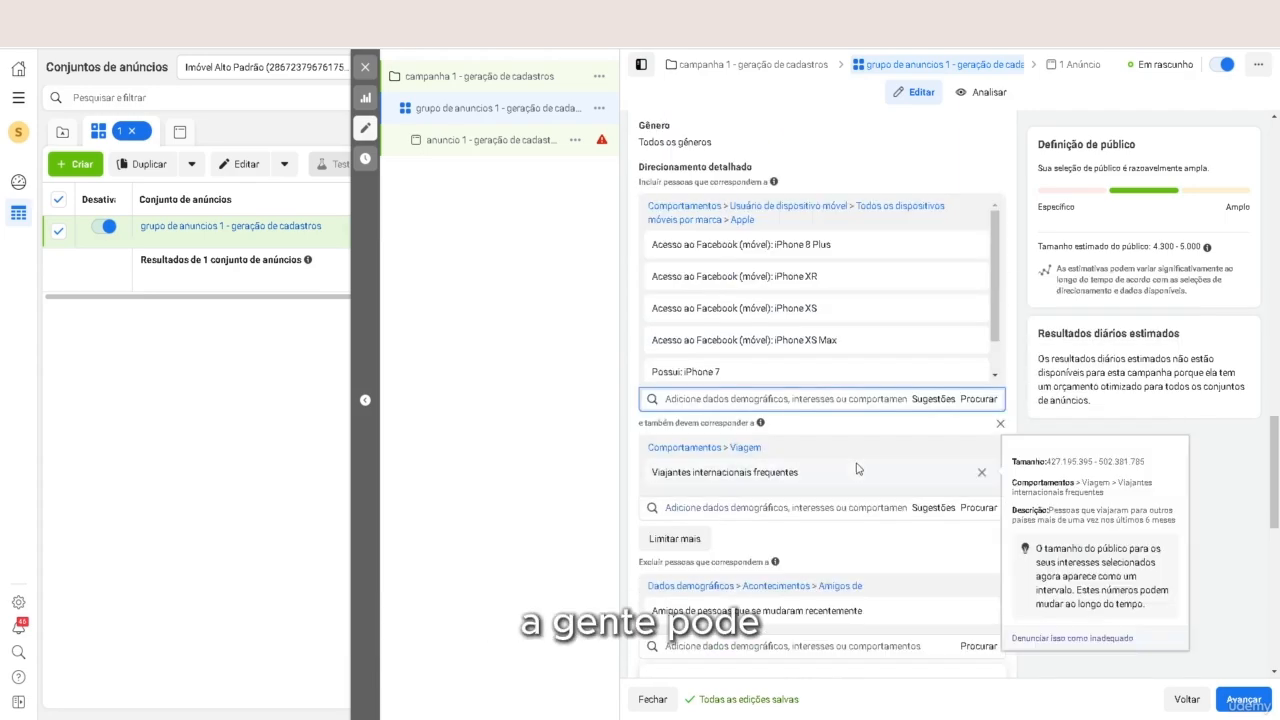
Look through the detailed targeting suggestions for other iPhone and Samsung Galaxy device behaviours, and close the list
{"action": "left_click", "coordinate": [930, 399]}
{"action": "mouse_move", "coordinate": [893, 454]}
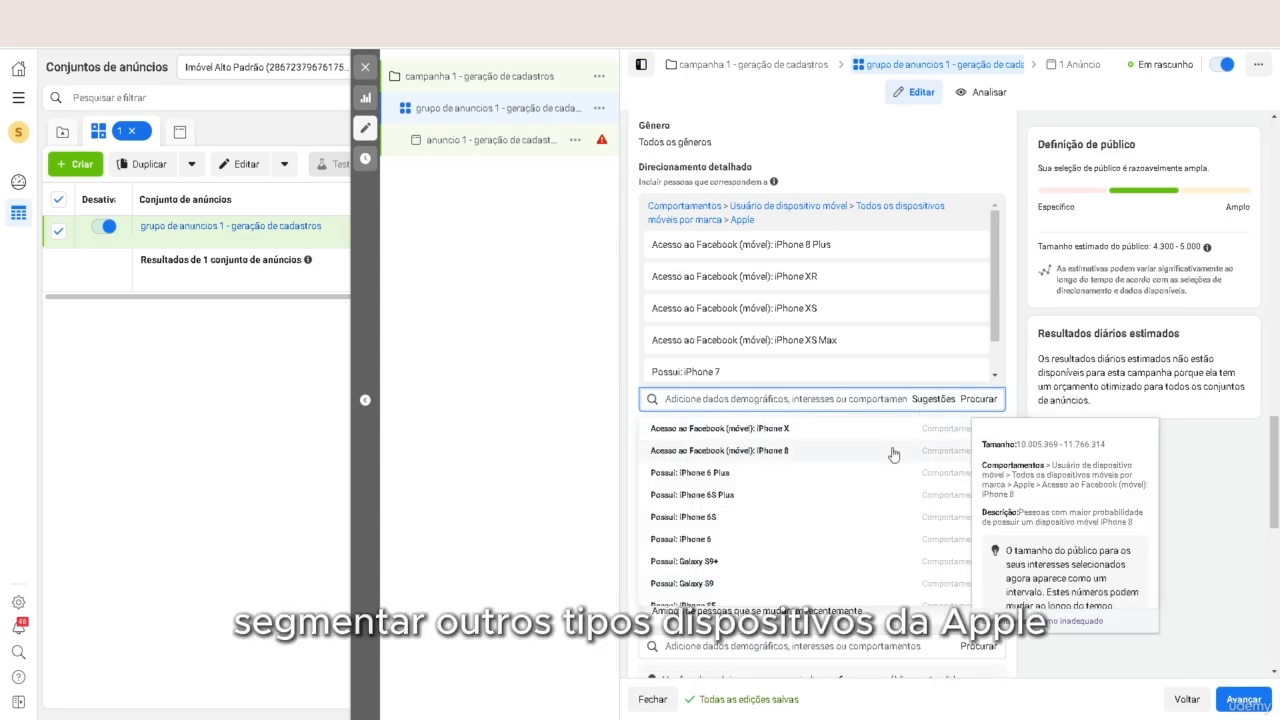
{"action": "mouse_move", "coordinate": [698, 572]}
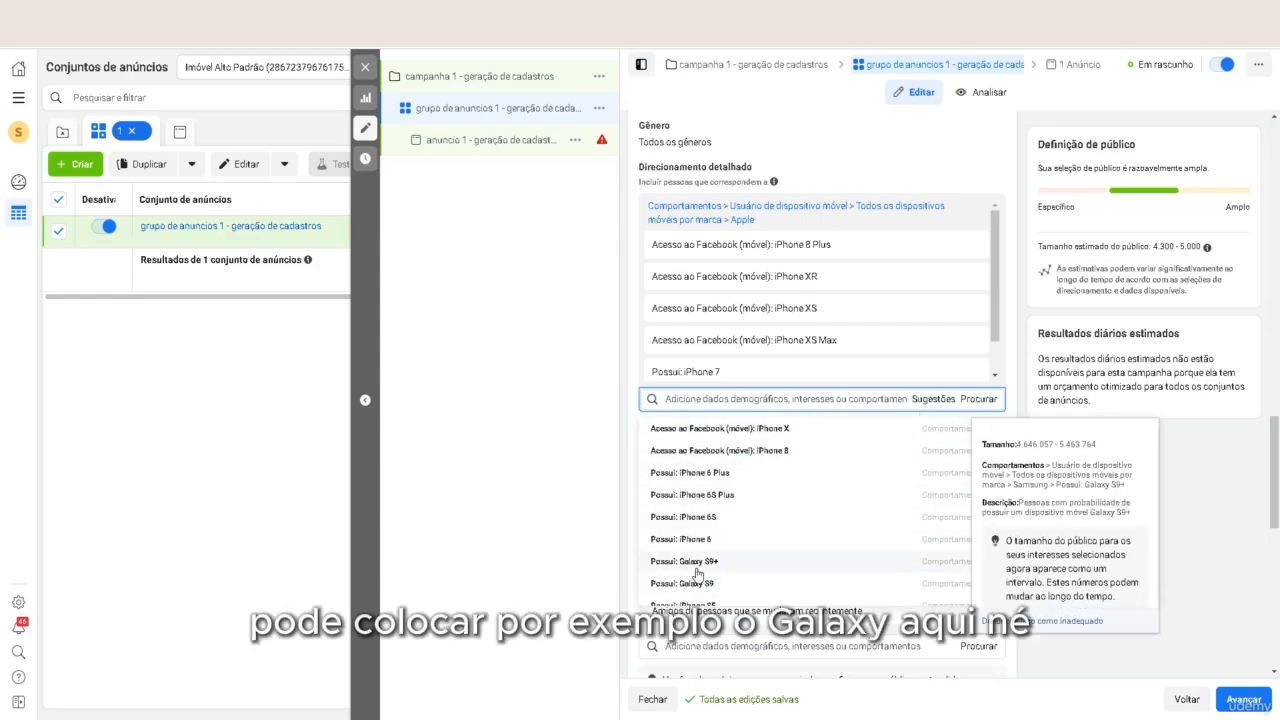
{"action": "scroll", "coordinate": [700, 572], "scroll_direction": "down", "scroll_amount": 2}
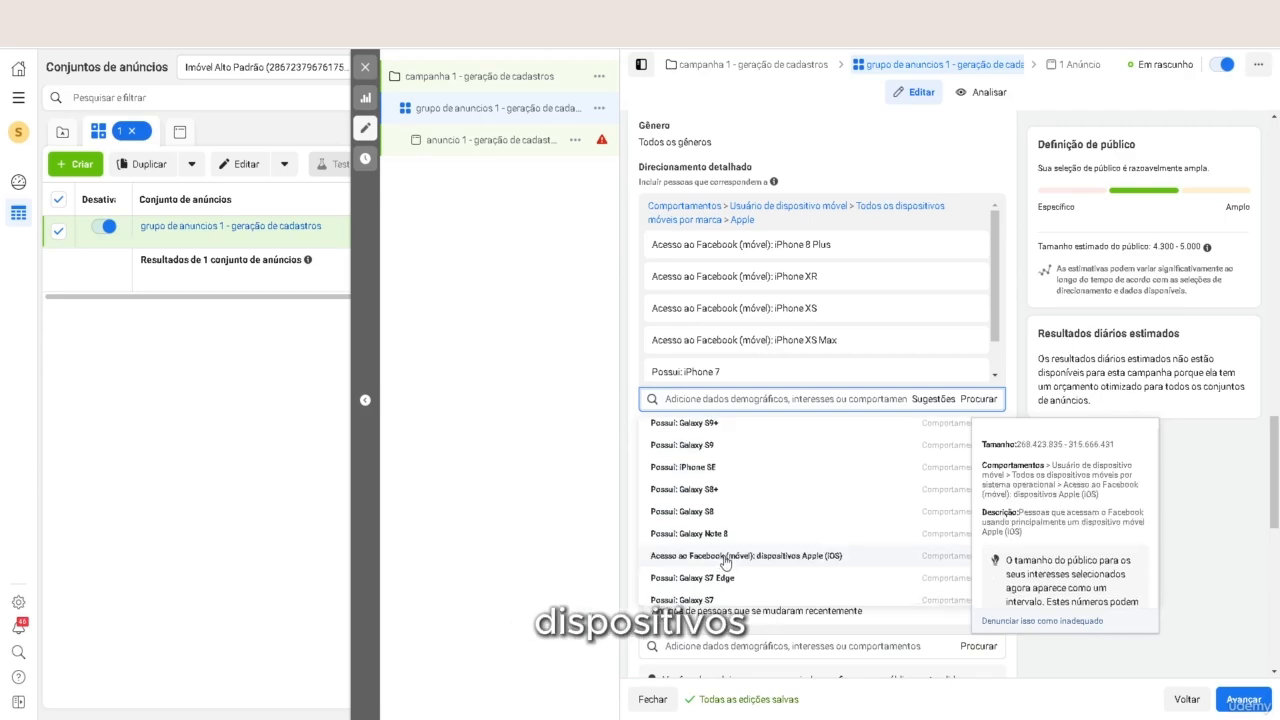
{"action": "scroll", "coordinate": [725, 562], "scroll_direction": "down", "scroll_amount": 1}
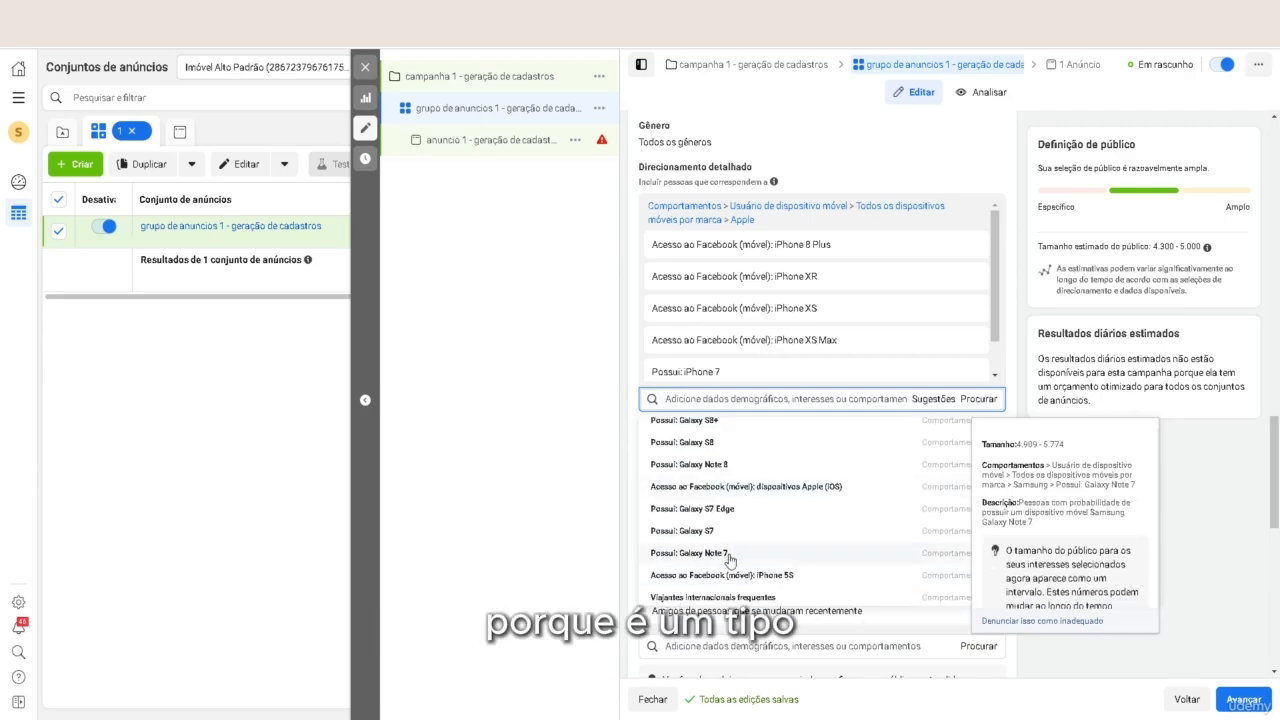
{"action": "scroll", "coordinate": [729, 561], "scroll_direction": "up", "scroll_amount": 3}
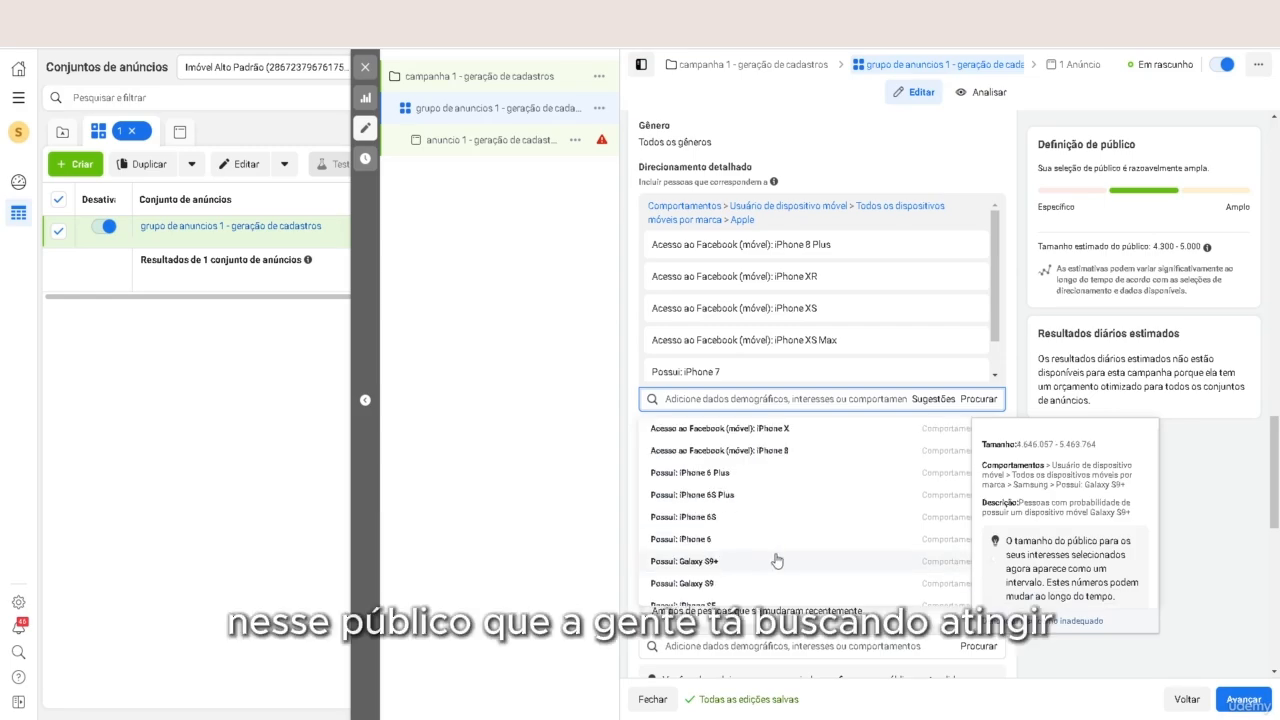
{"action": "left_click", "coordinate": [1229, 508]}
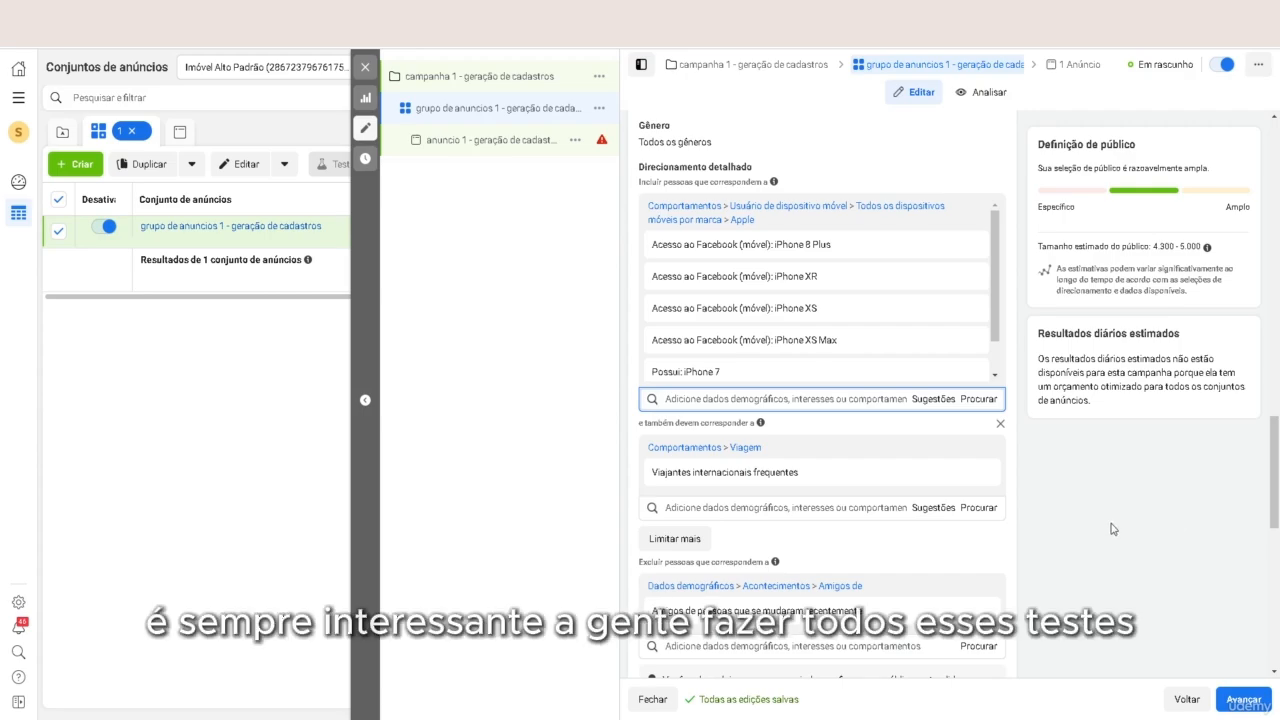